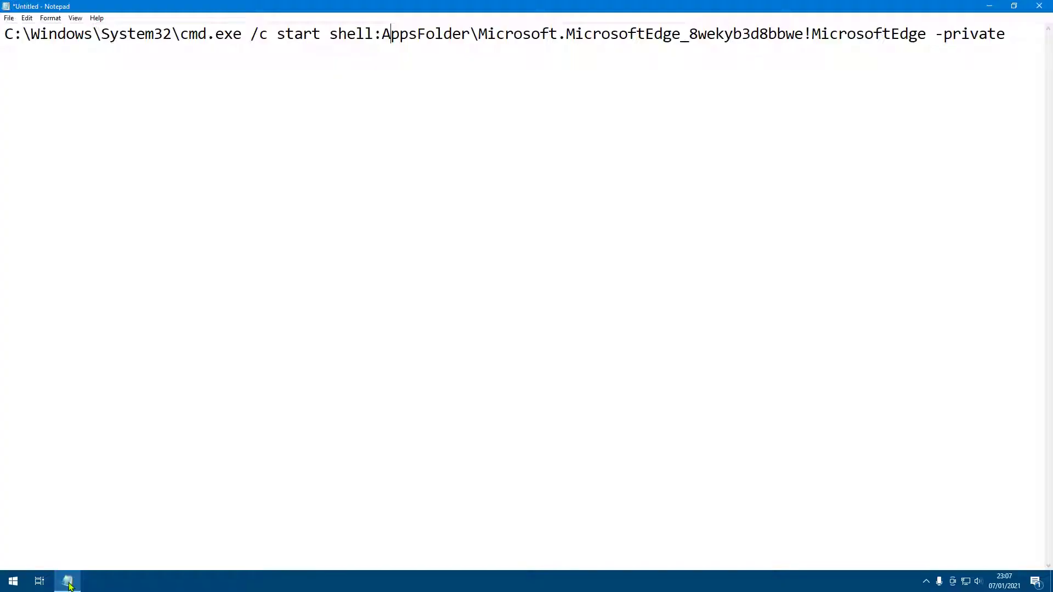
- Review the Notepad command's parts: System32\cmd.exe, the Microsoft Edge app identifier and the -private switch
left_click(372, 52)
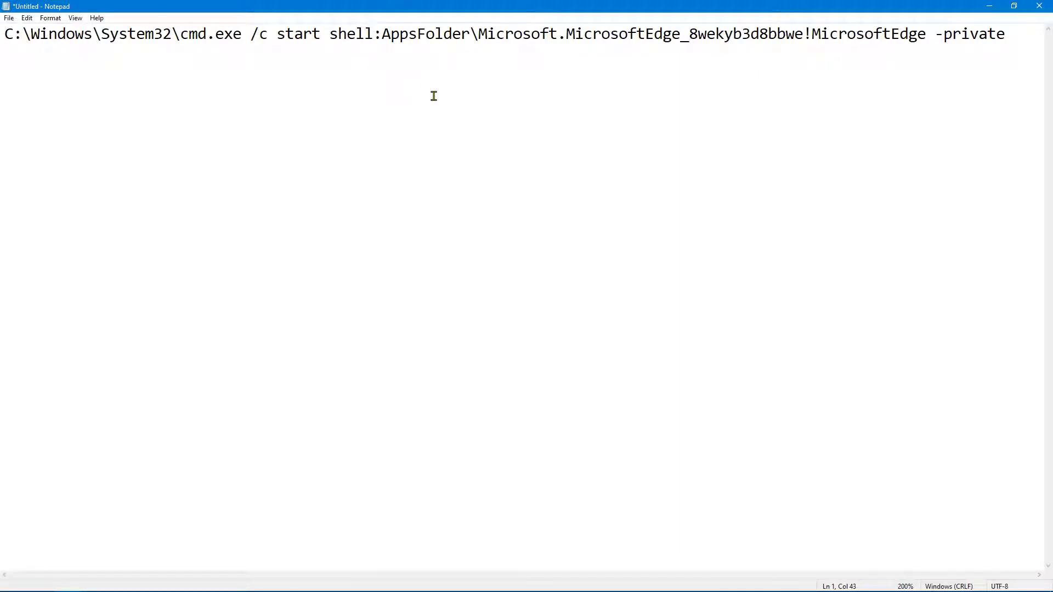
key("ctrl+a")
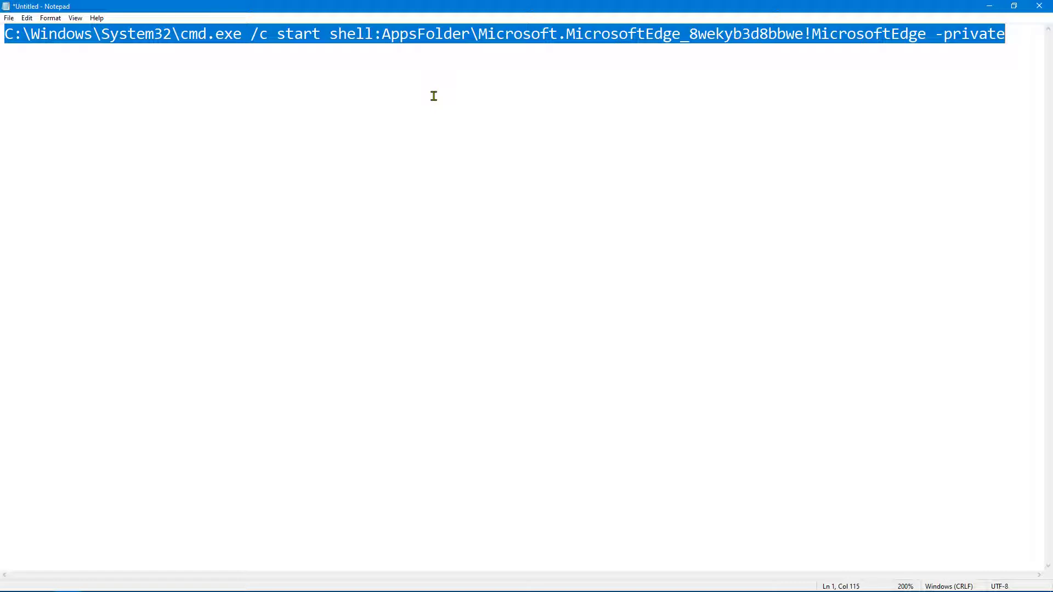
left_click(433, 96)
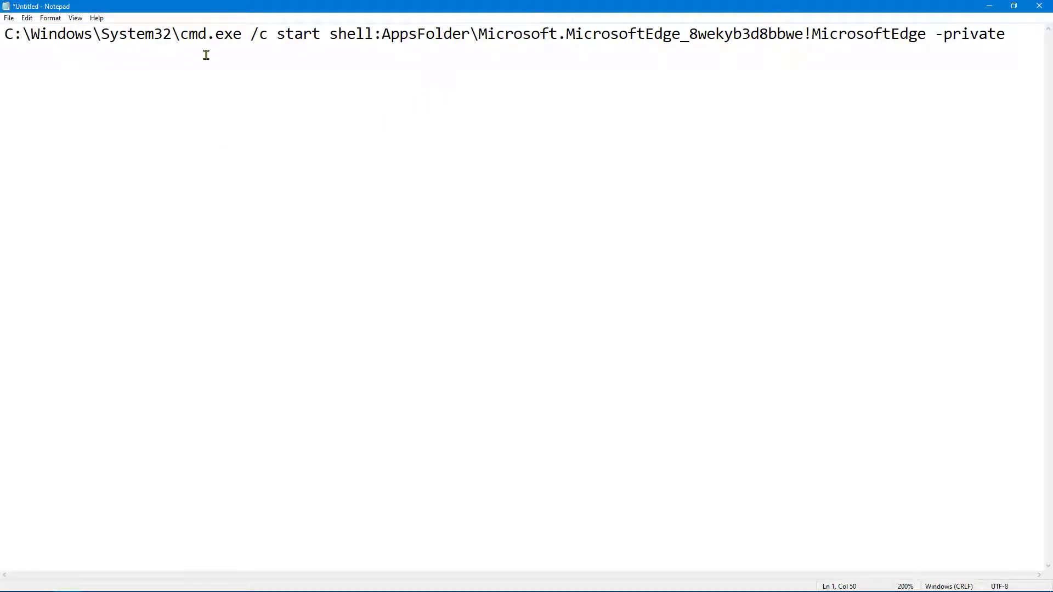
double_click(200, 34)
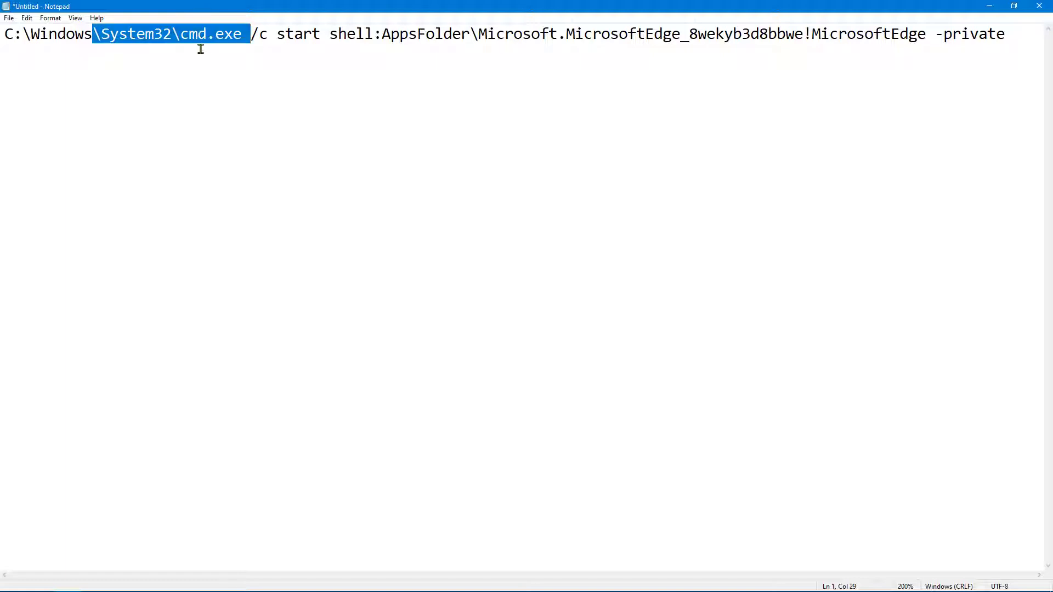
key("Right")
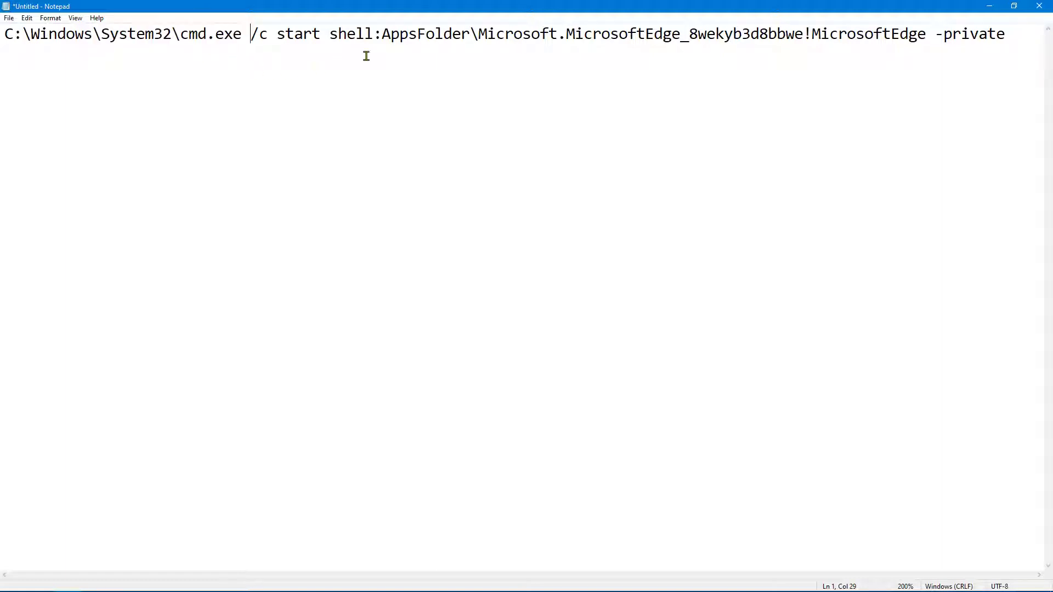
double_click(639, 33)
left_click(964, 33)
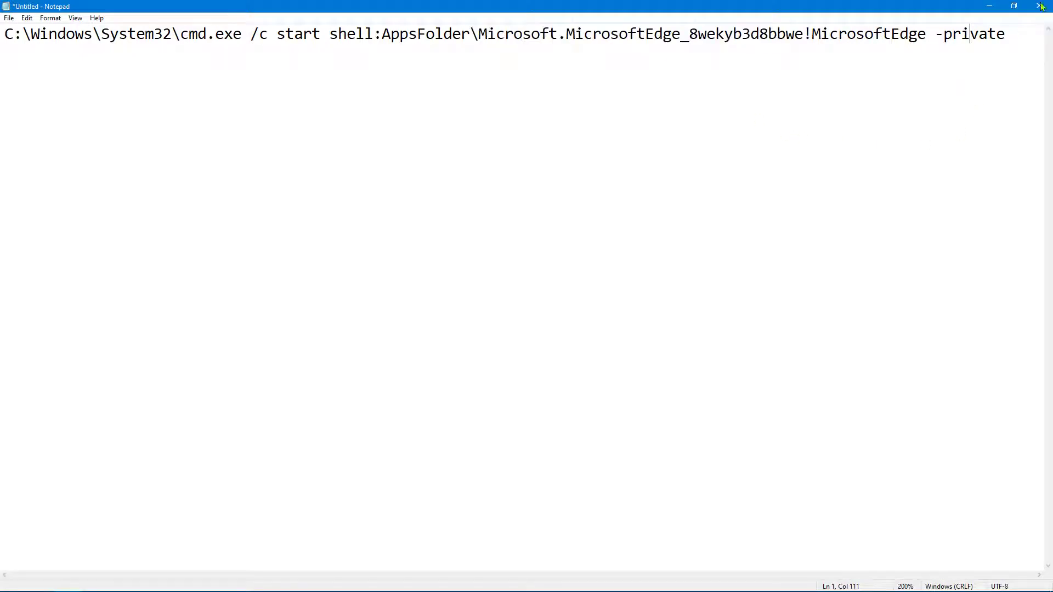
double_click(968, 34)
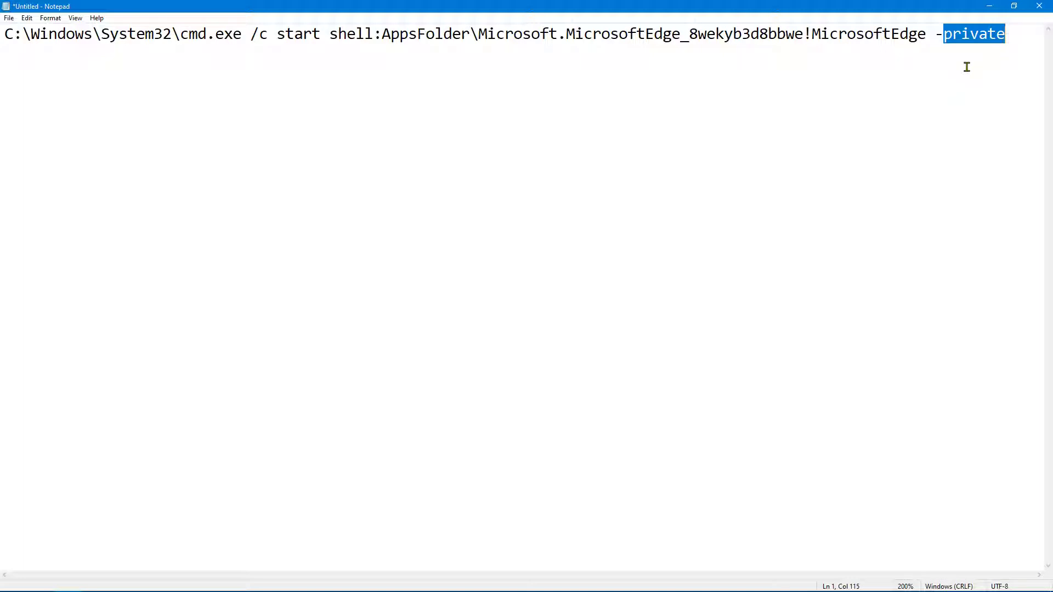
left_click(873, 76)
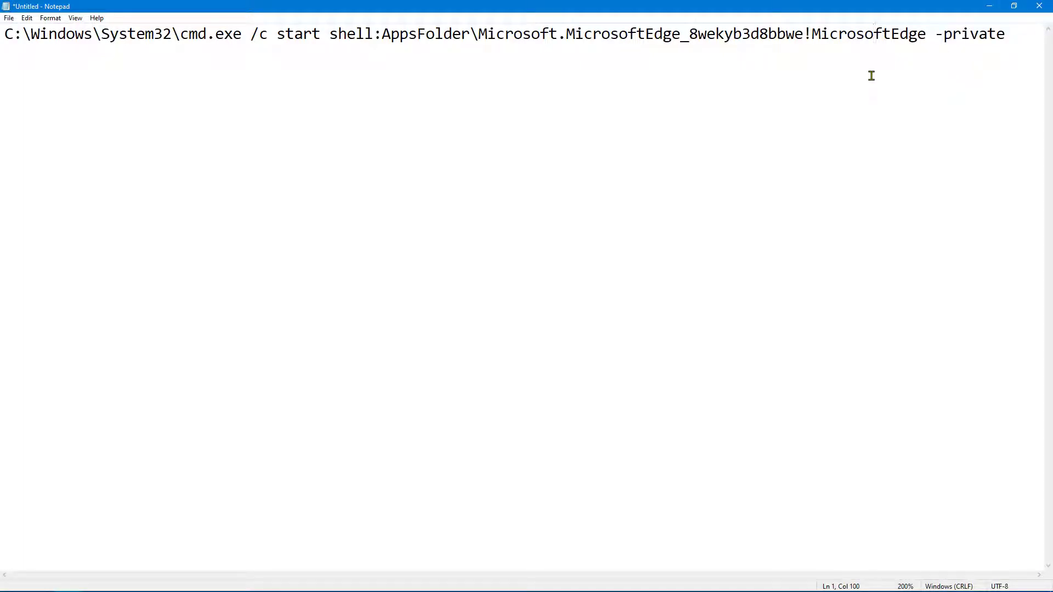
- Select the Edge -private command line and paste it as the new shortcut's location
key("ctrl+a")
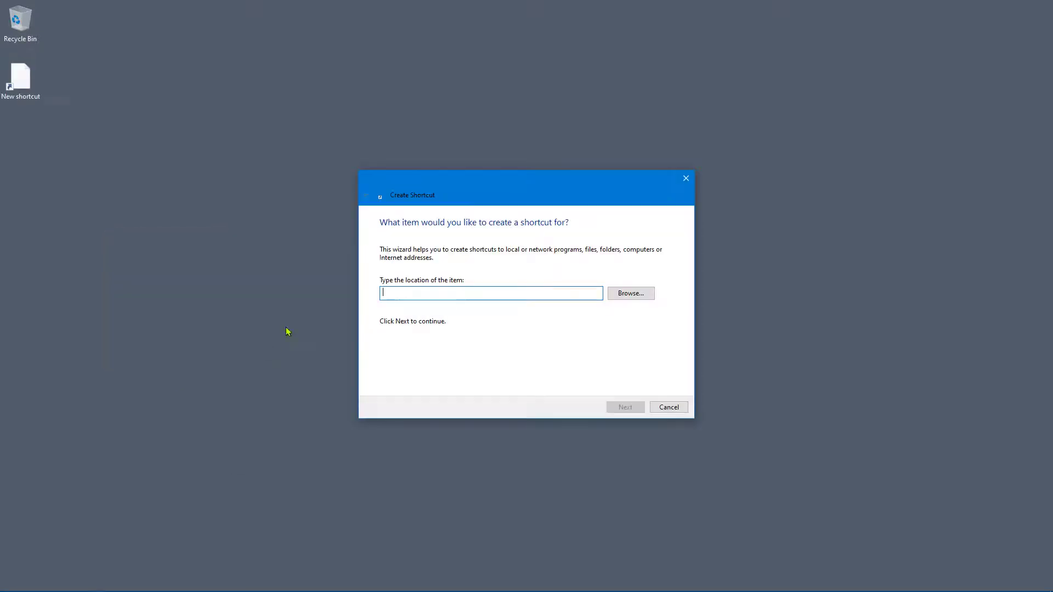
key("ctrl+v")
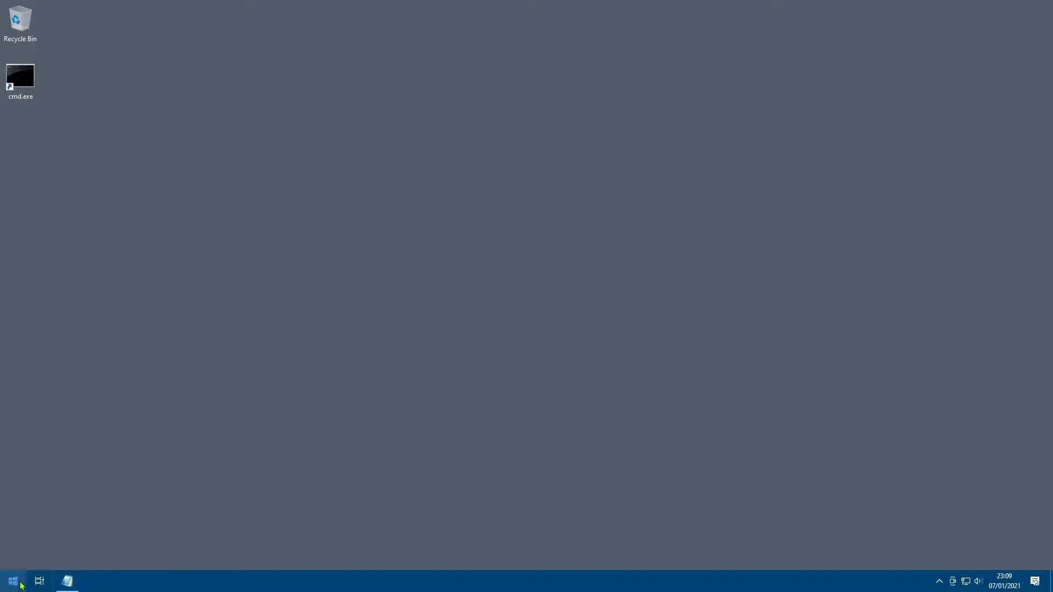
- Search Start for 'microsoft ed' and bring up the Microsoft Edge tile's More options
left_click(21, 585)
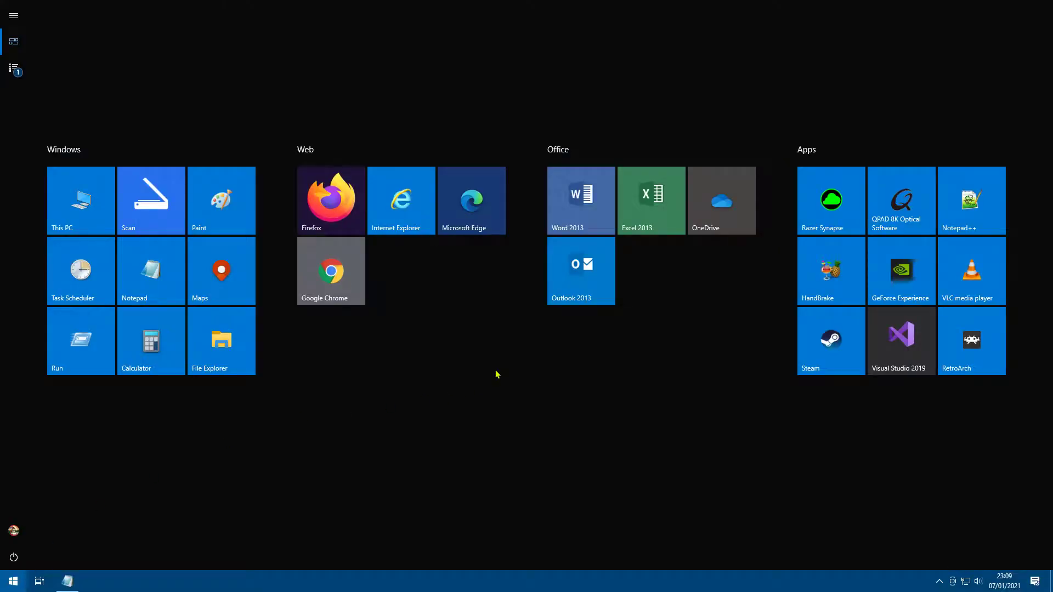
left_click(464, 228)
type("mic")
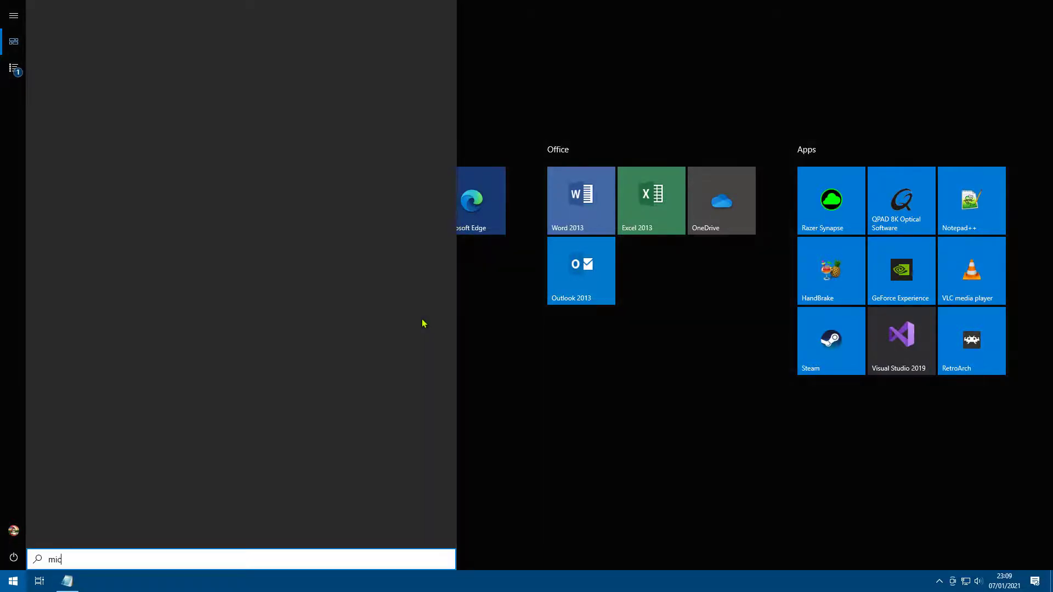
type("ro")
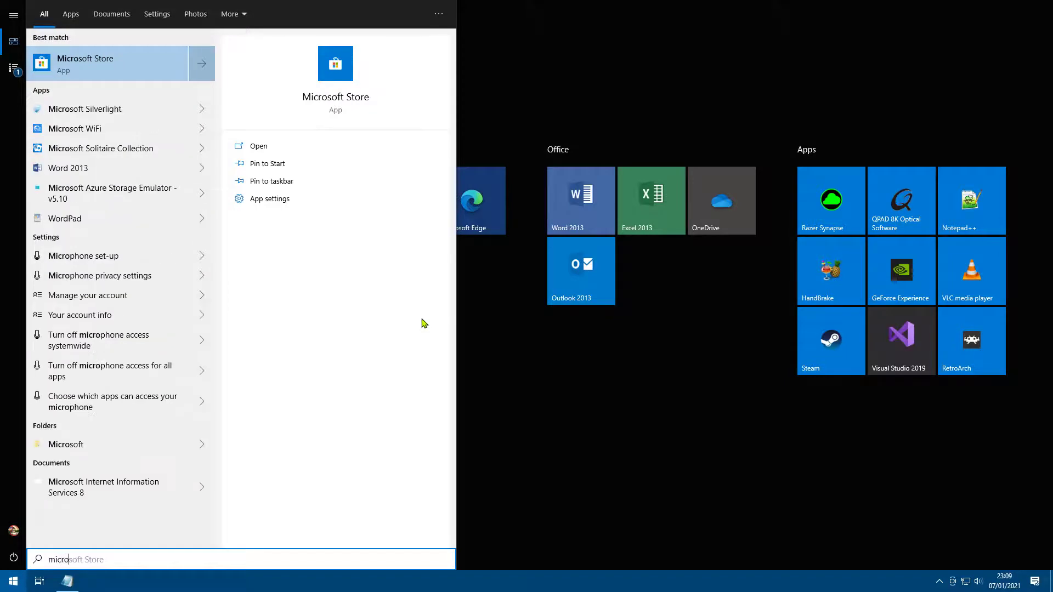
type("s")
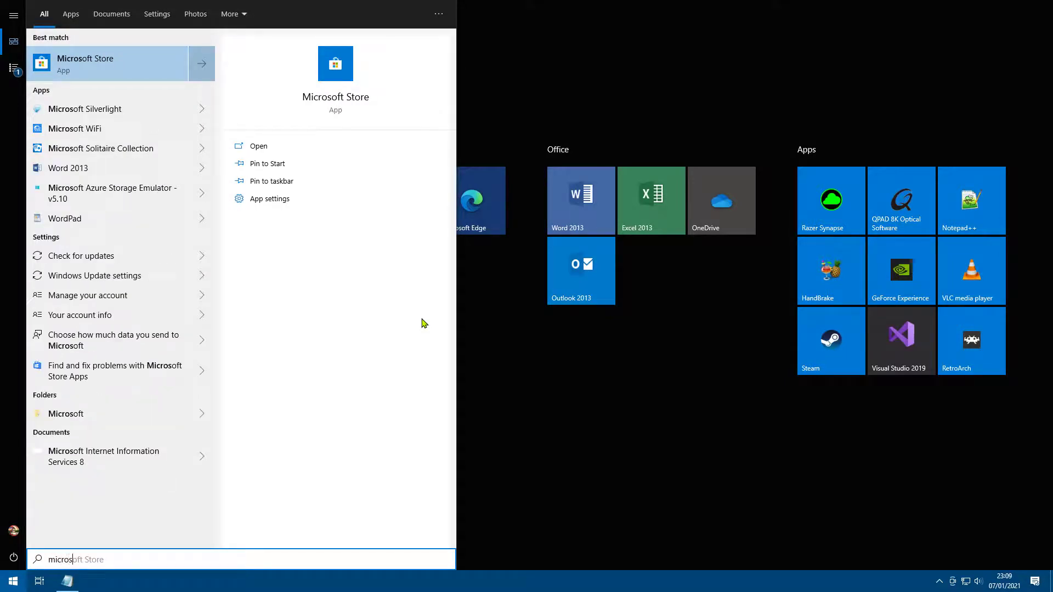
type("oft ed")
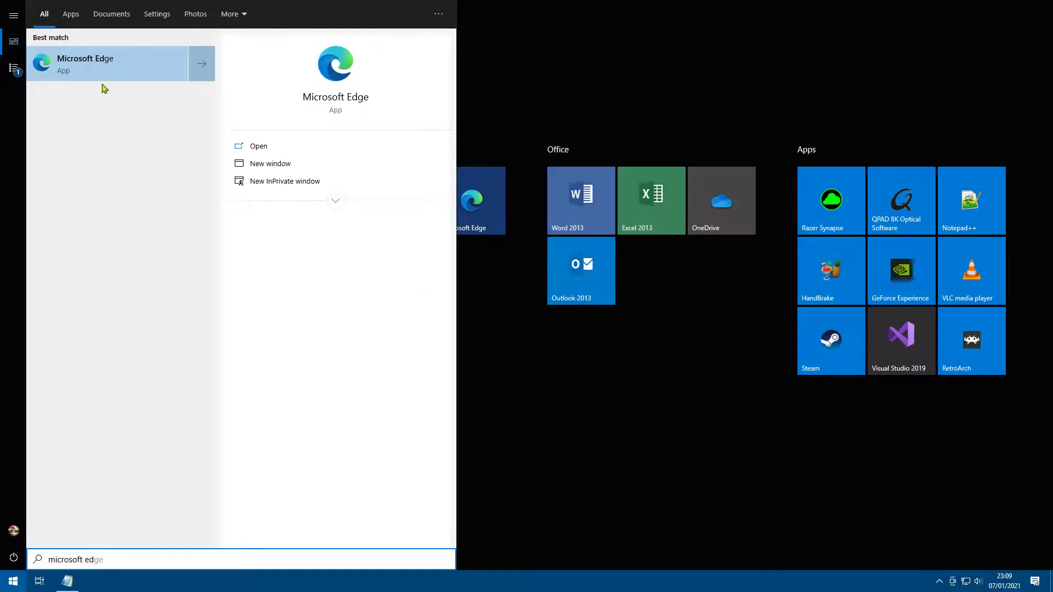
left_click(336, 202)
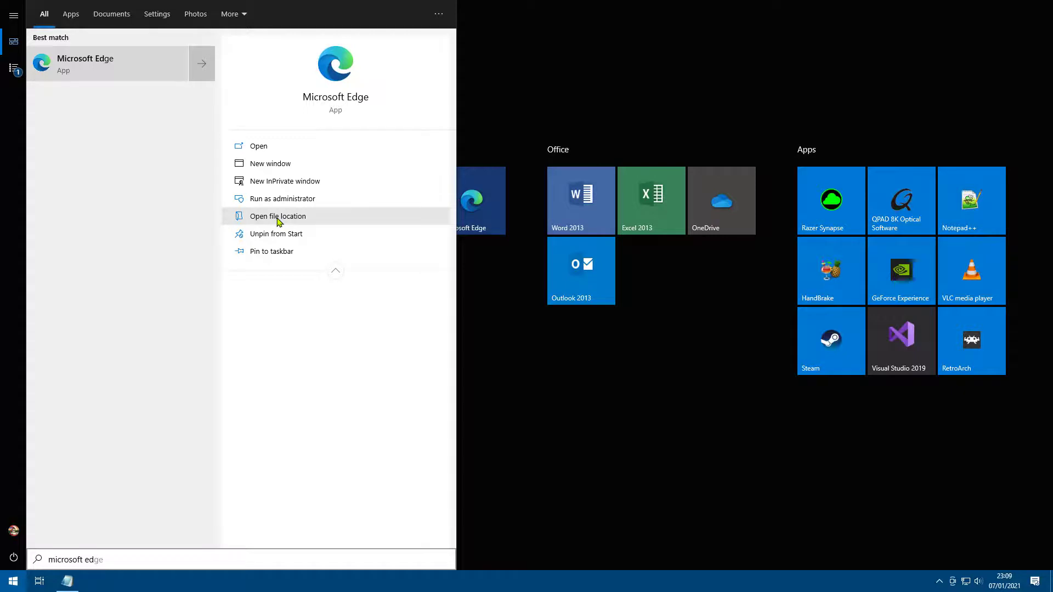
left_click(538, 365)
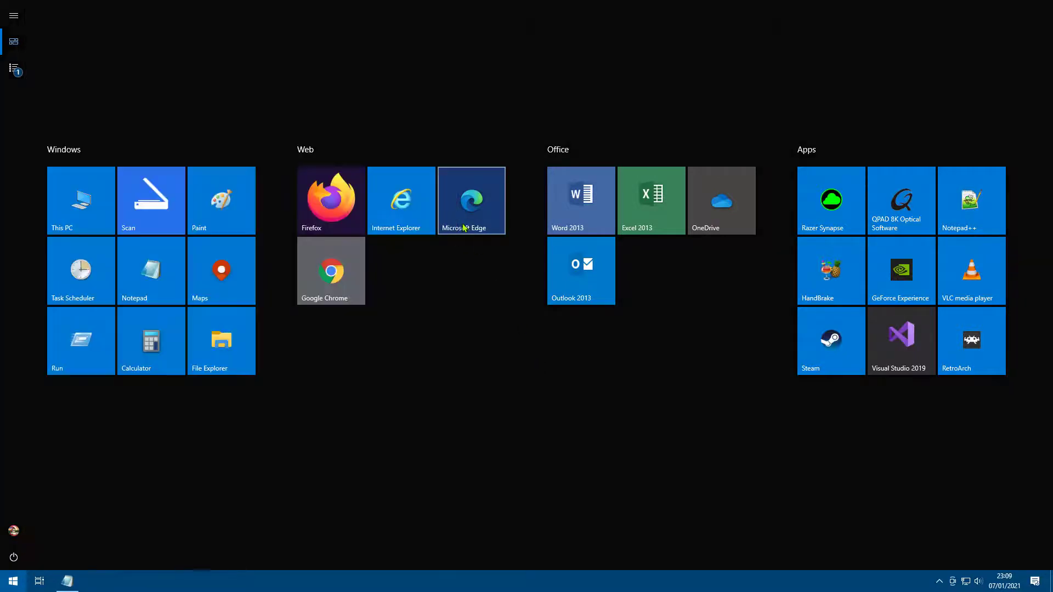
right_click(463, 217)
mouse_move(495, 263)
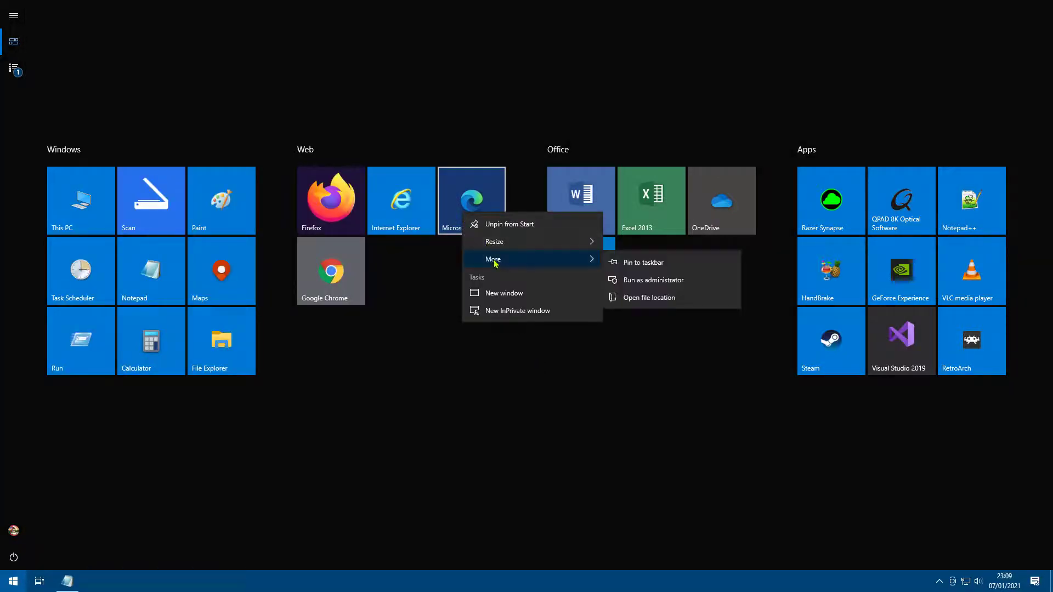
- Open Microsoft Edge's file location in the Programs folder and start renaming its shortcut
left_click(663, 299)
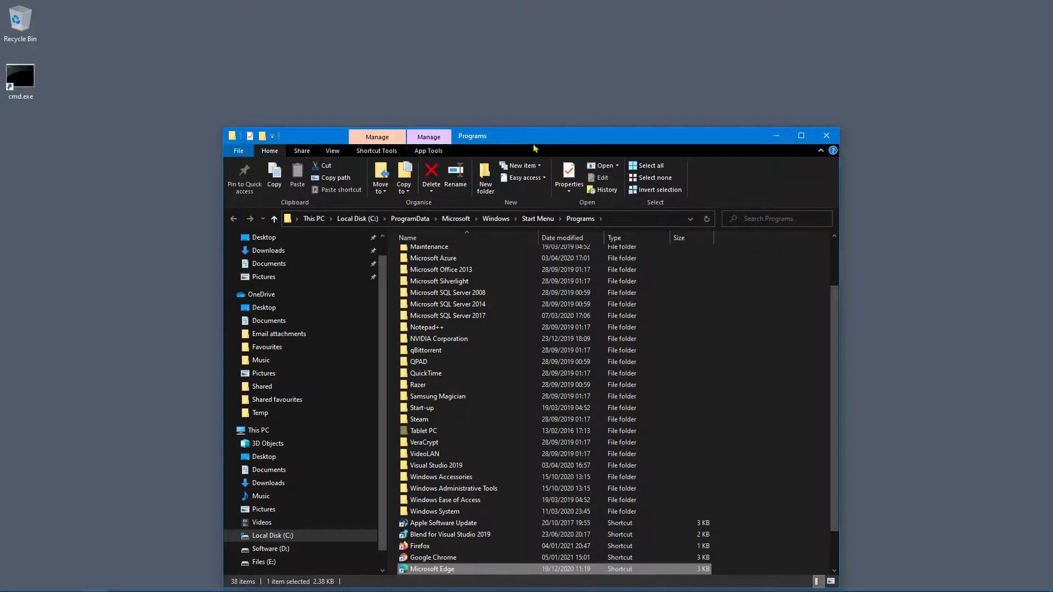
left_click_drag(535, 145, 571, 81)
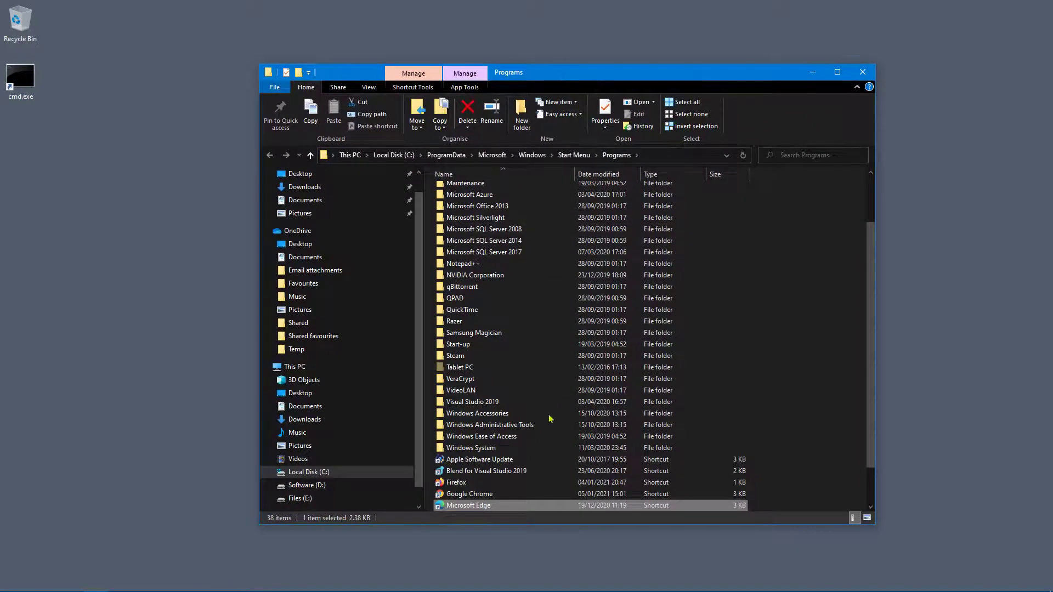
right_click(467, 509)
left_click(499, 481)
key("ctrl+c")
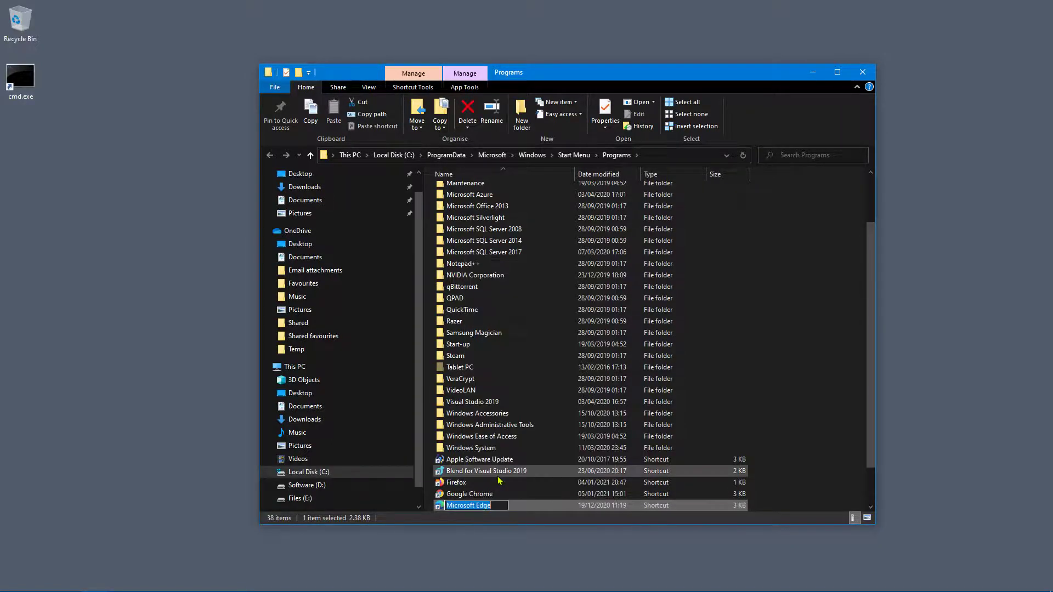
- Rename the desktop cmd.exe shortcut to Microsoft Edge
left_click(22, 86)
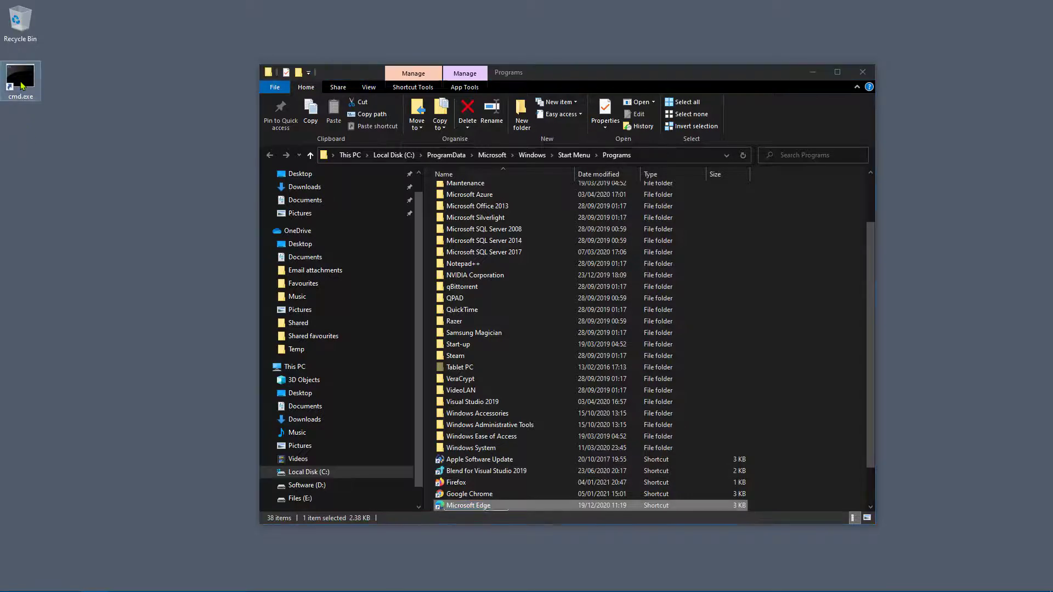
right_click(22, 86)
left_click(68, 299)
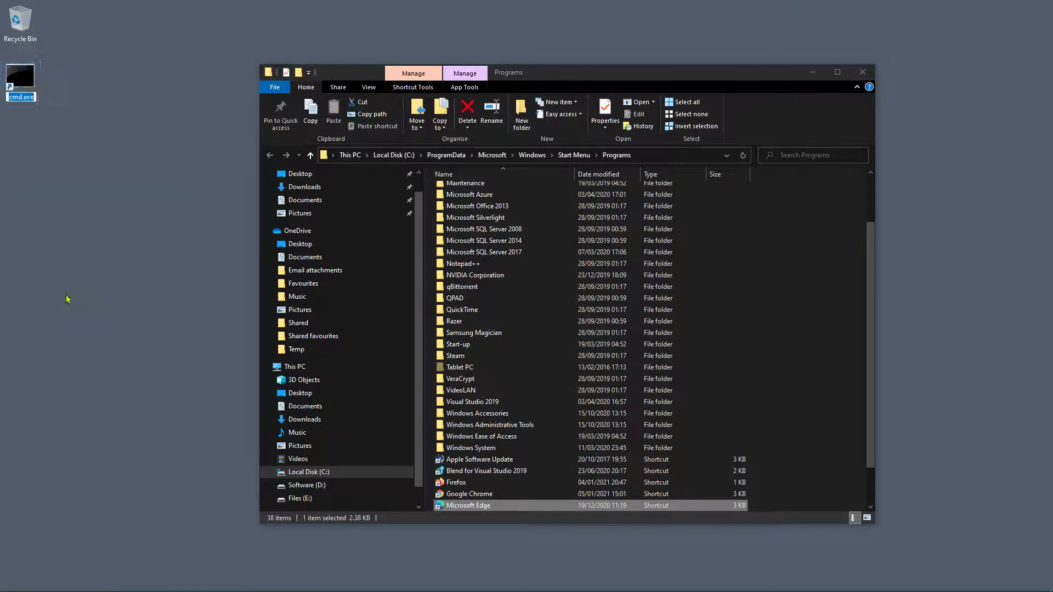
key("ctrl+v")
key("Return")
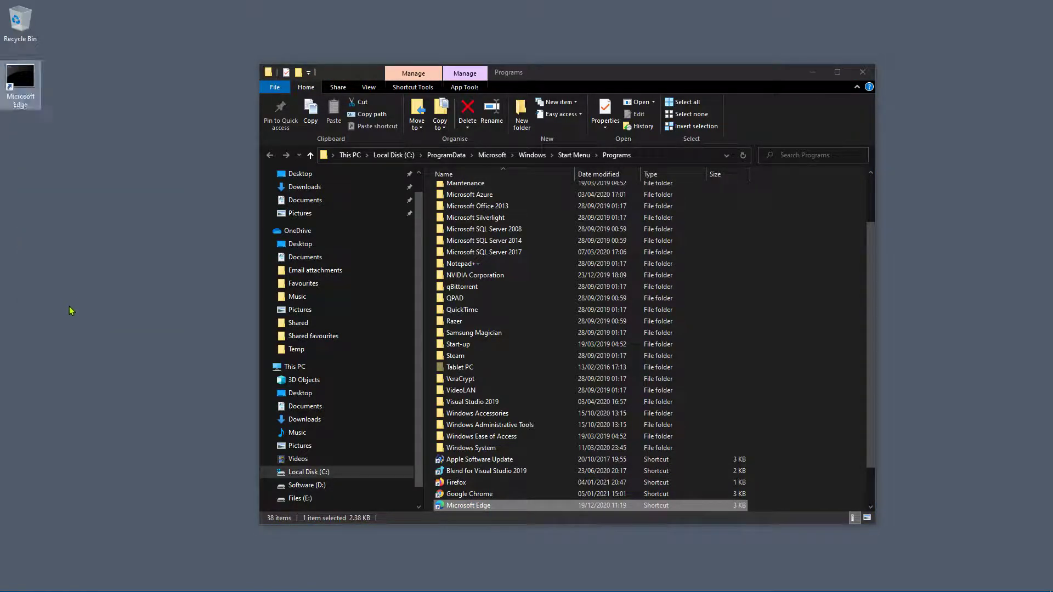
left_click(79, 227)
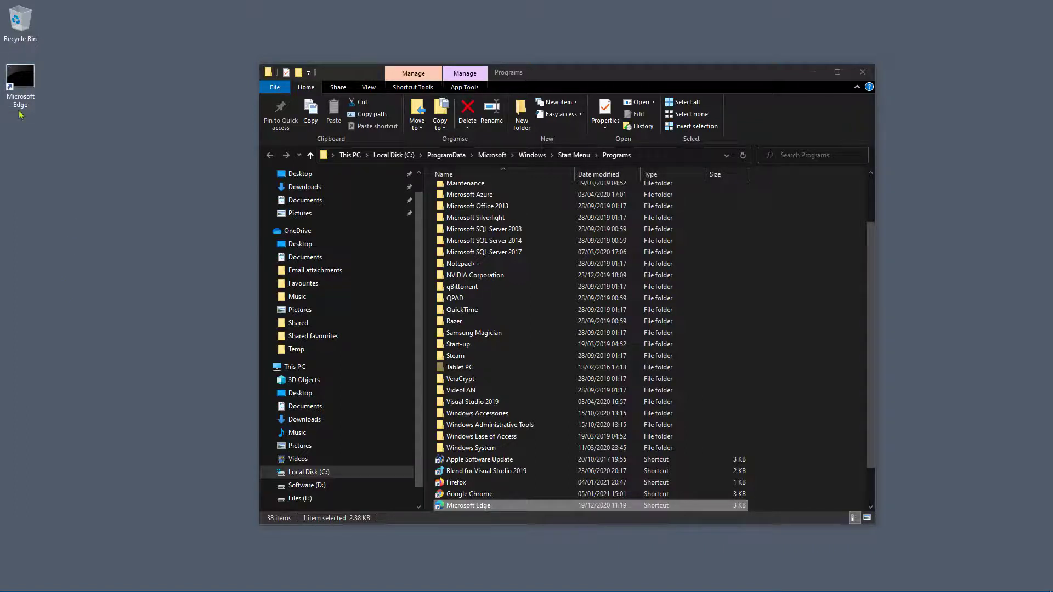
- Copy the msedge.exe icon file path from the Edge shortcut's Change Icon dialog
right_click(467, 507)
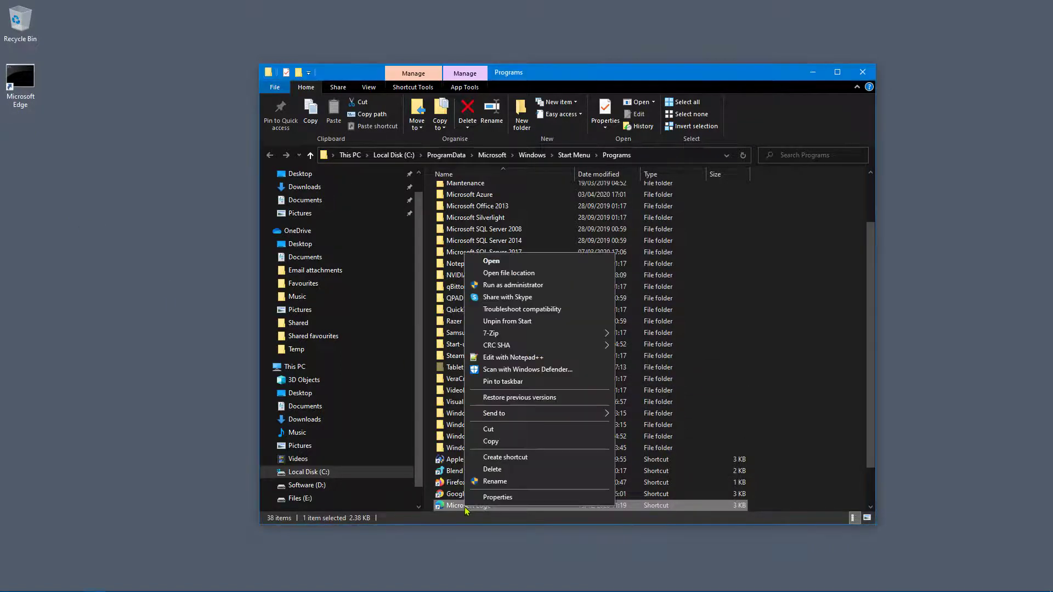
left_click(498, 498)
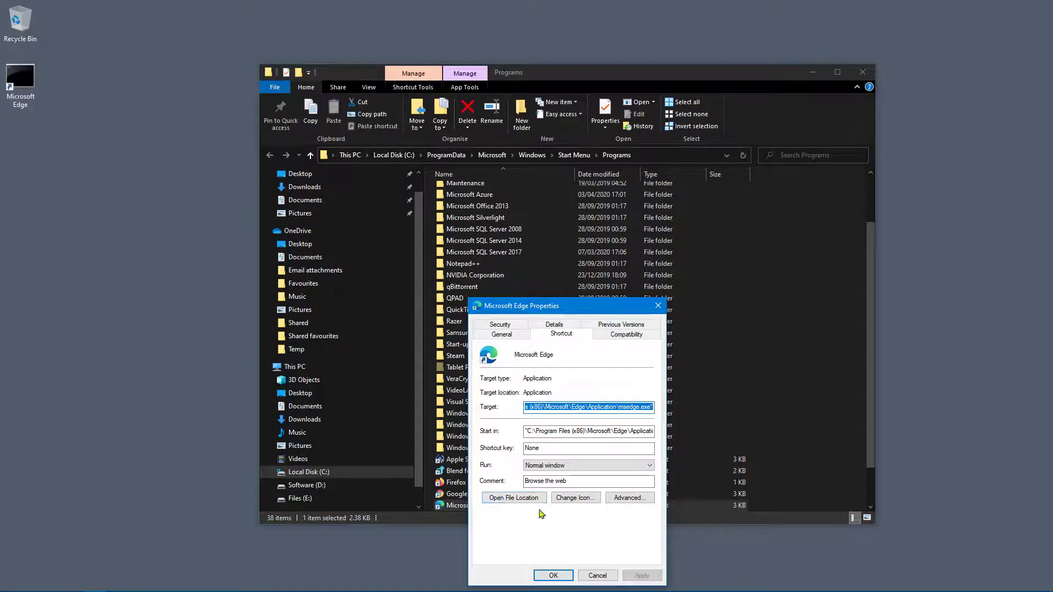
left_click(563, 500)
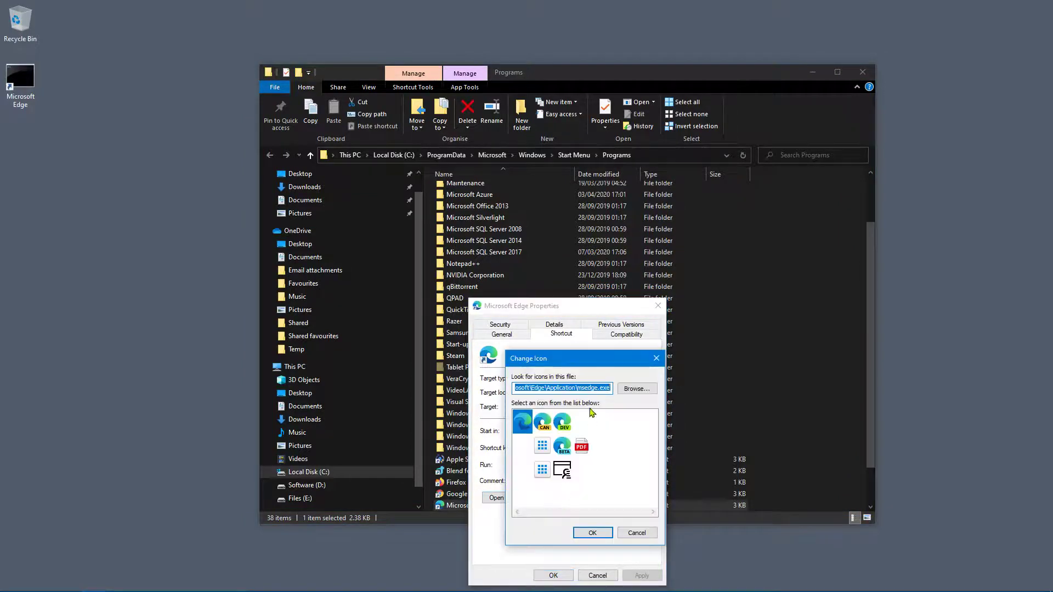
right_click(585, 386)
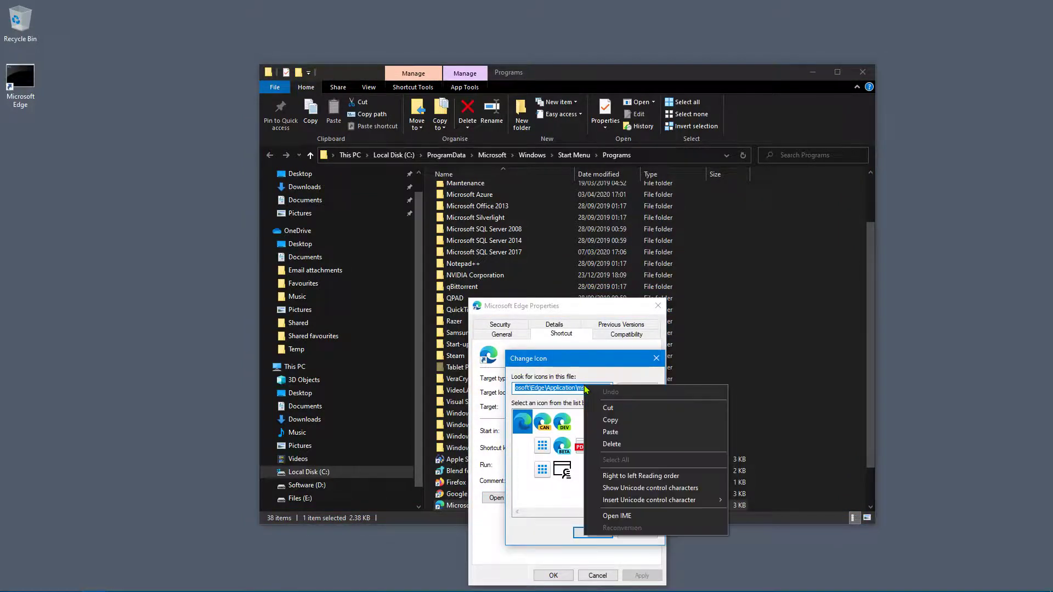
left_click(617, 422)
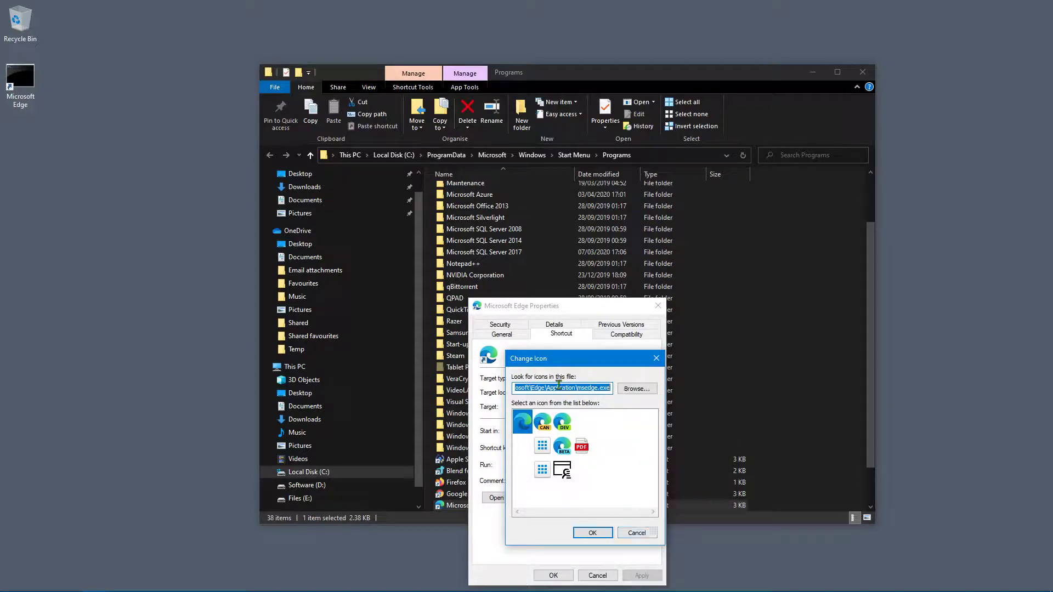
left_click(560, 388)
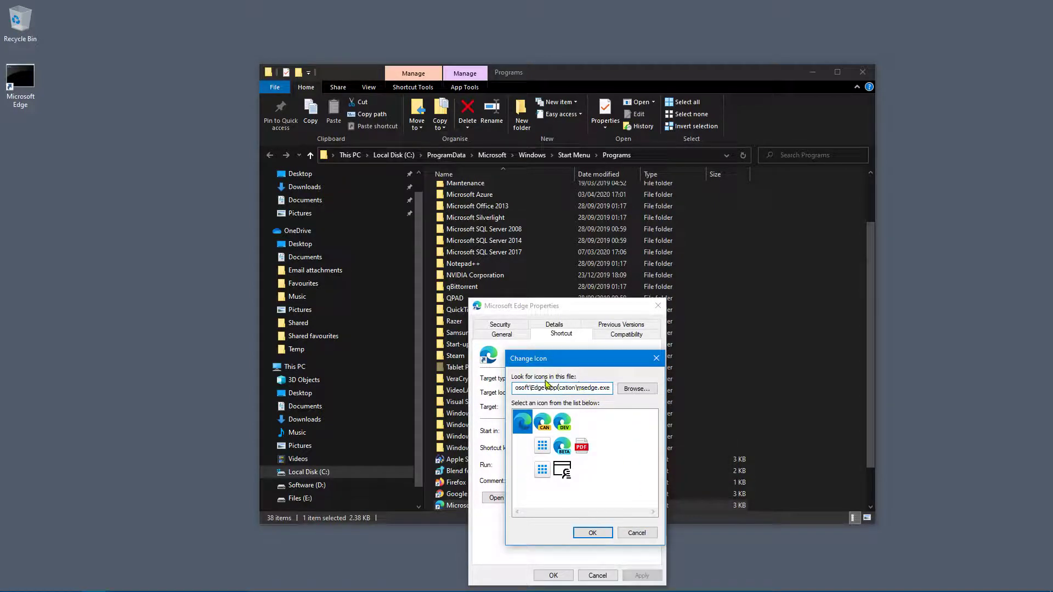
left_click_drag(548, 388, 654, 398)
- Preview the DEV, CAN and standard Edge icons, then cancel both dialogs unchanged
left_click(561, 424)
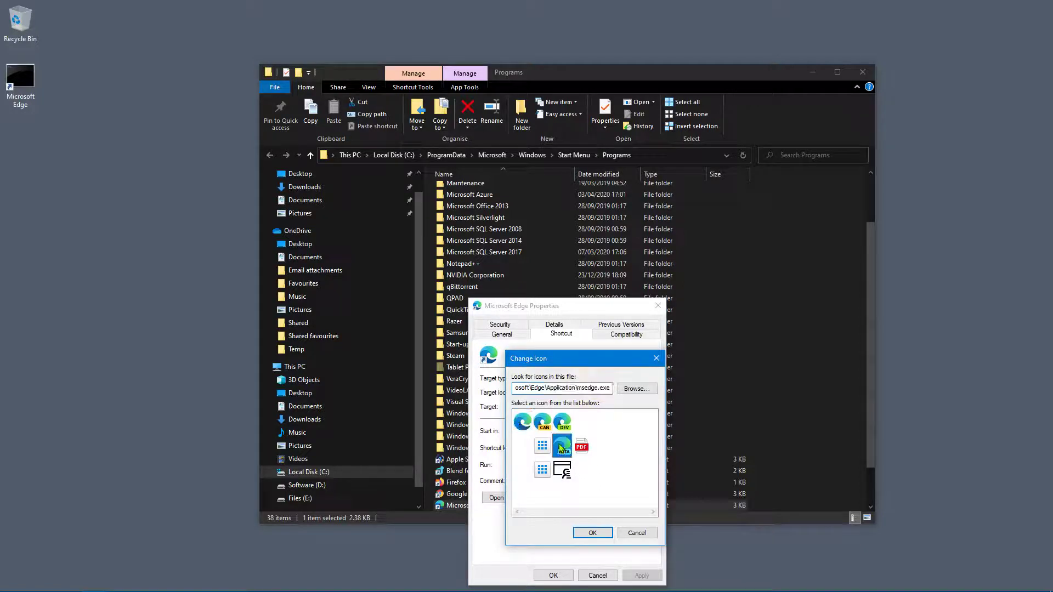
left_click(544, 428)
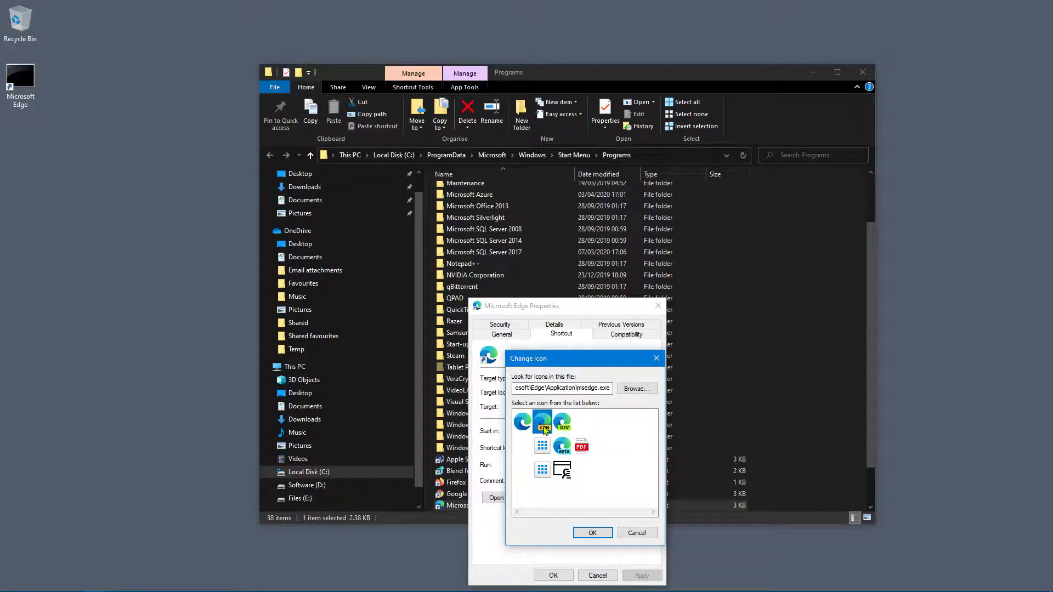
left_click(522, 424)
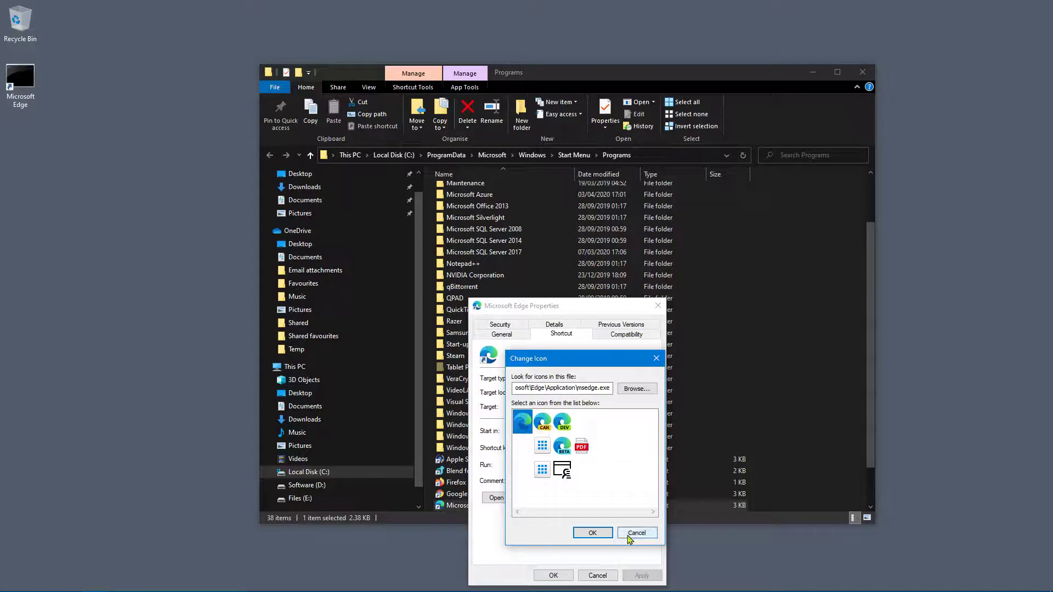
left_click(576, 388)
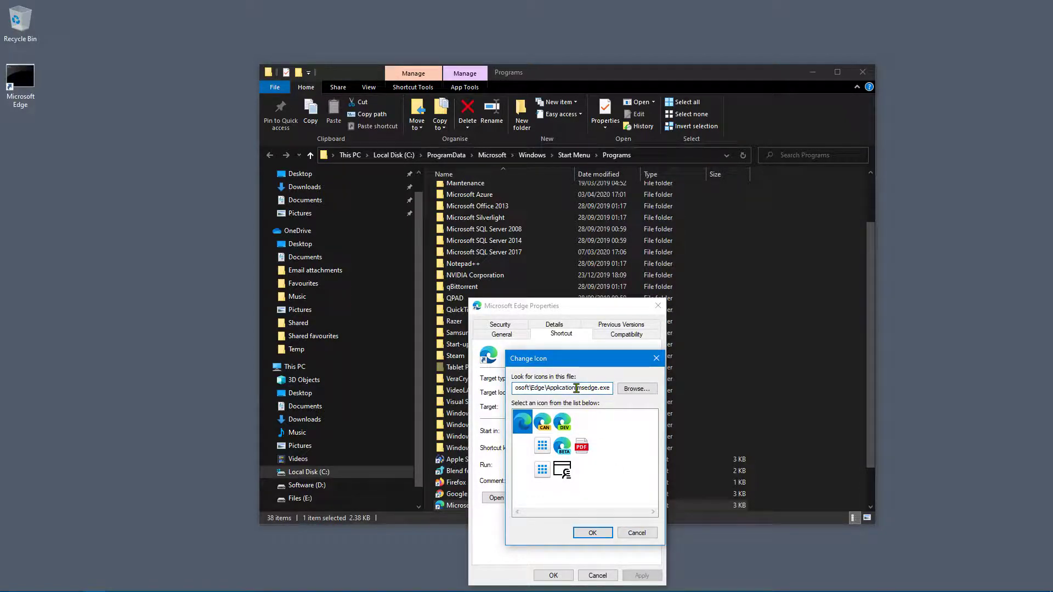
double_click(576, 388)
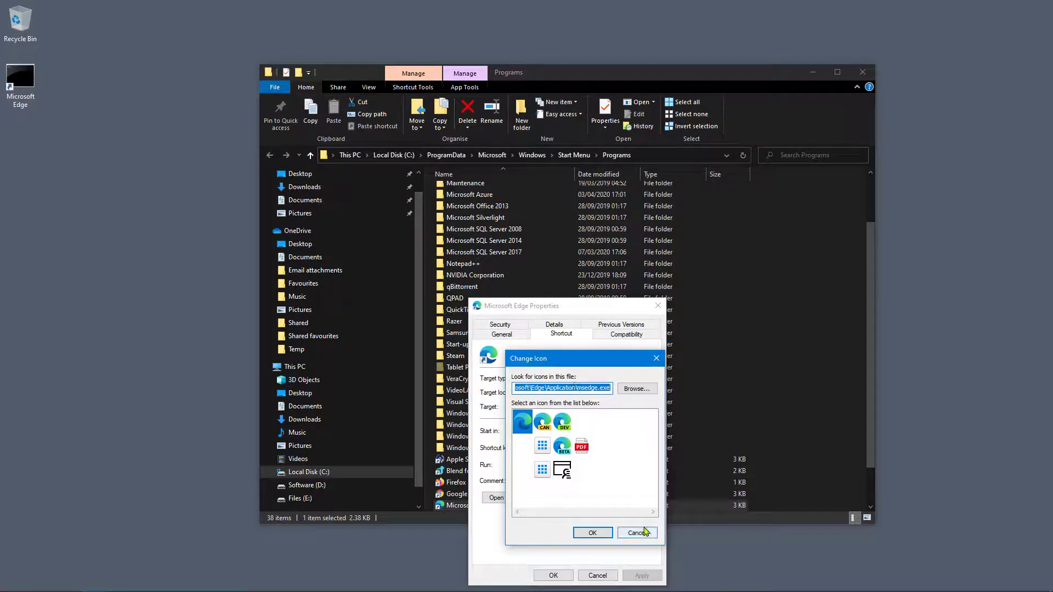
left_click(638, 533)
left_click(599, 574)
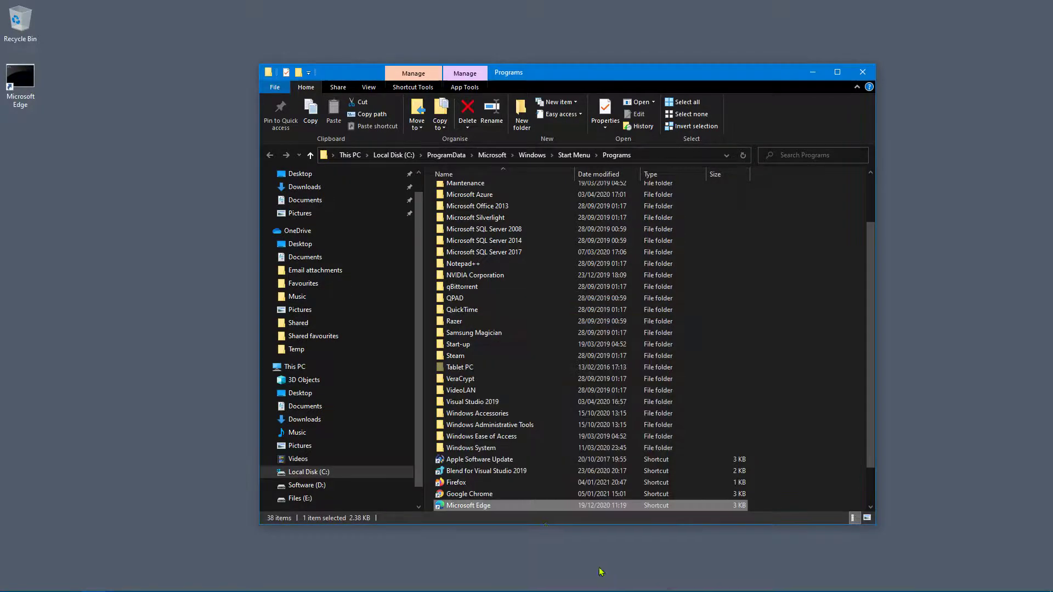
- Paste the msedge.exe path as the desktop shortcut's icon source and apply the standard Edge icon
right_click(26, 91)
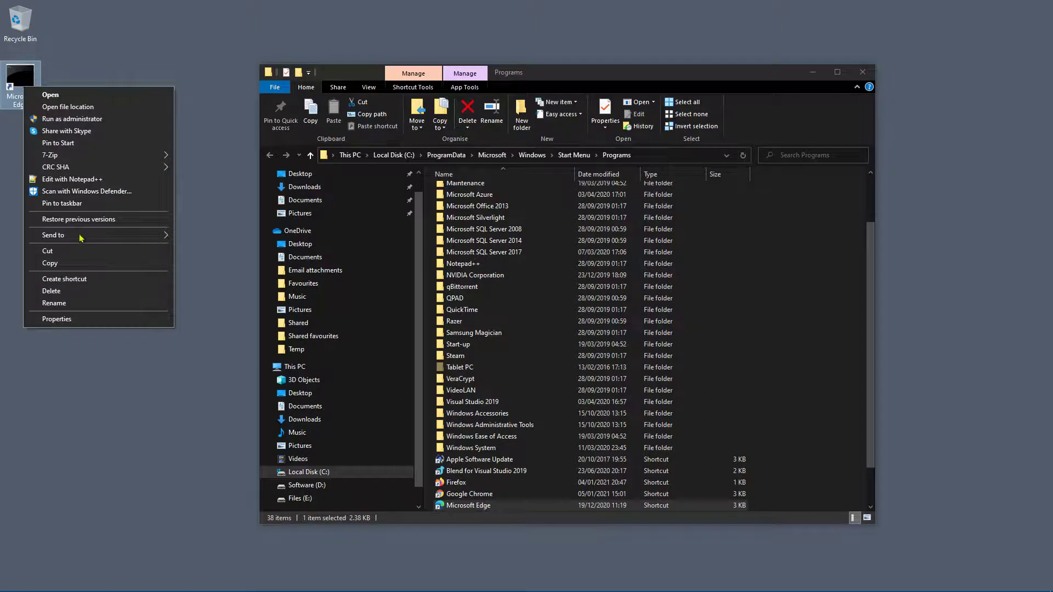
left_click(70, 318)
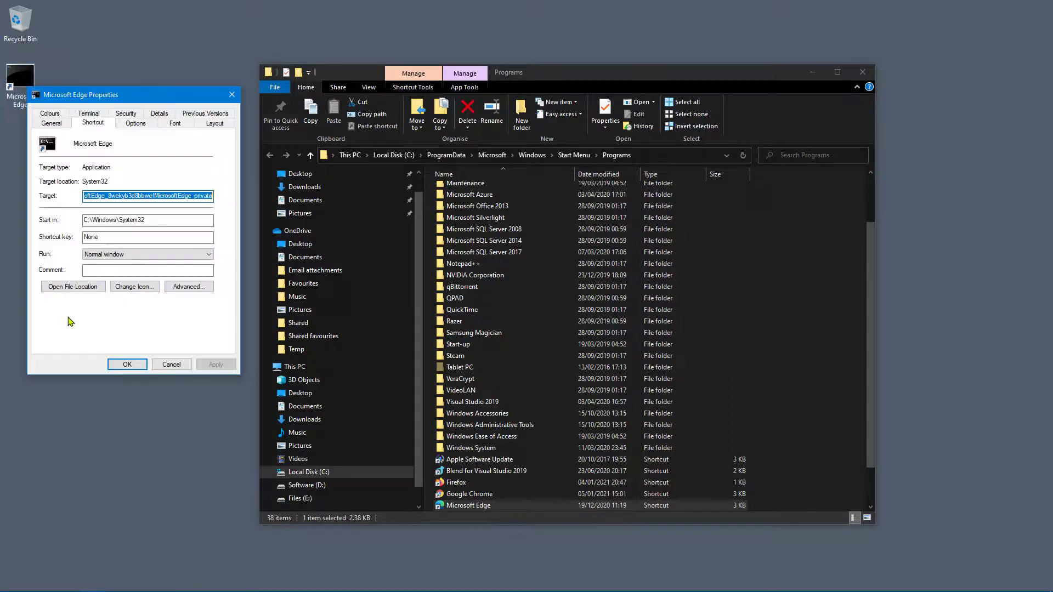
left_click(124, 290)
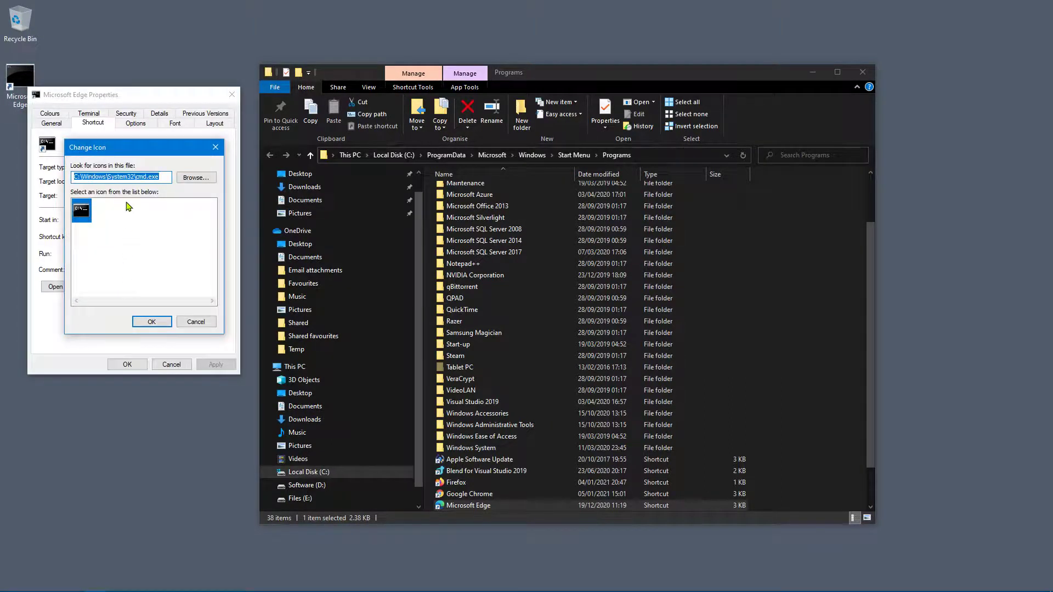
right_click(135, 176)
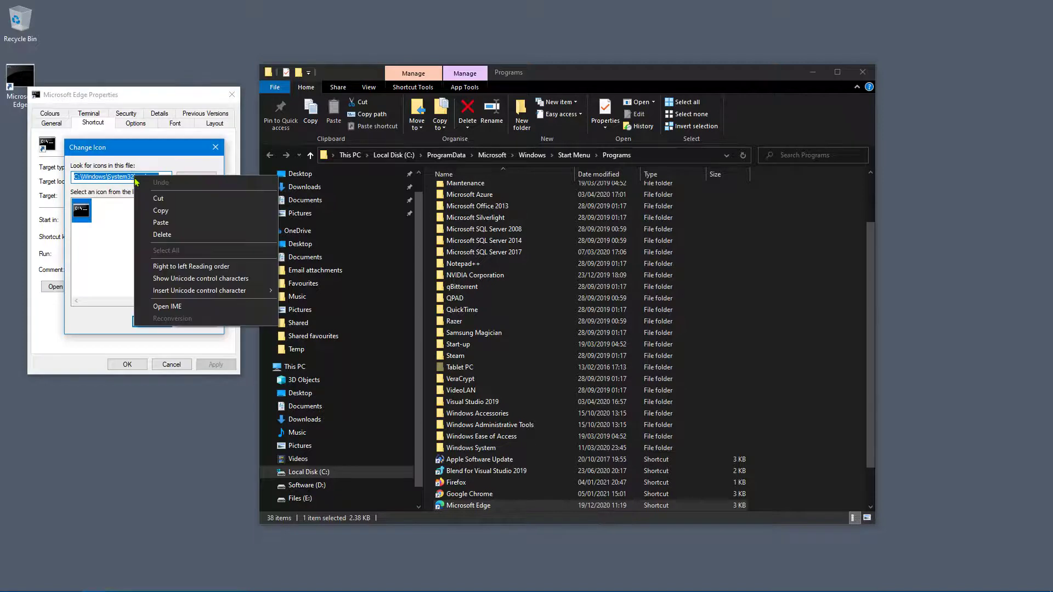
left_click(156, 222)
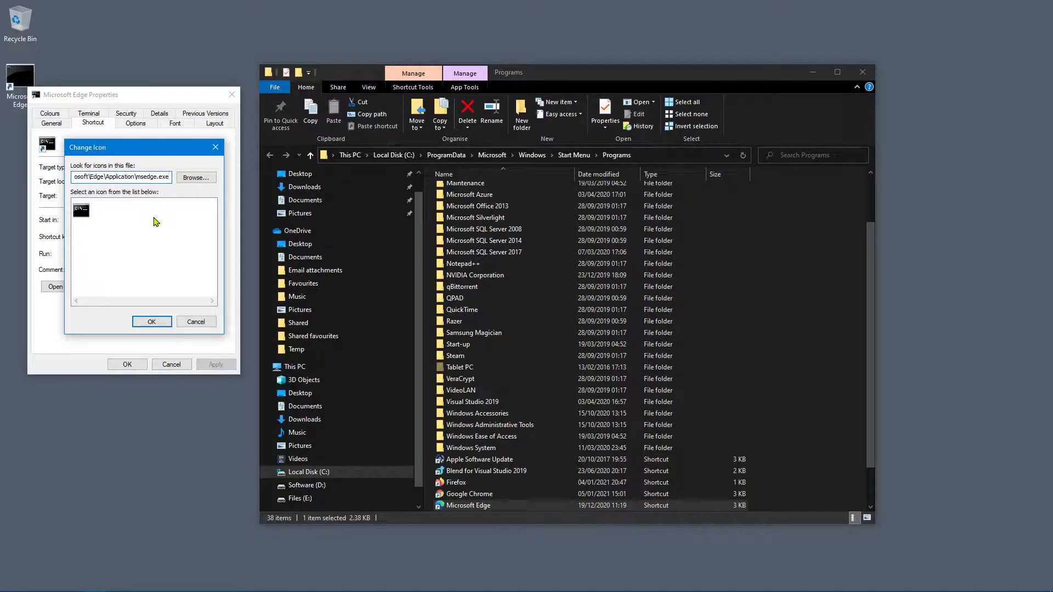
left_click(177, 255)
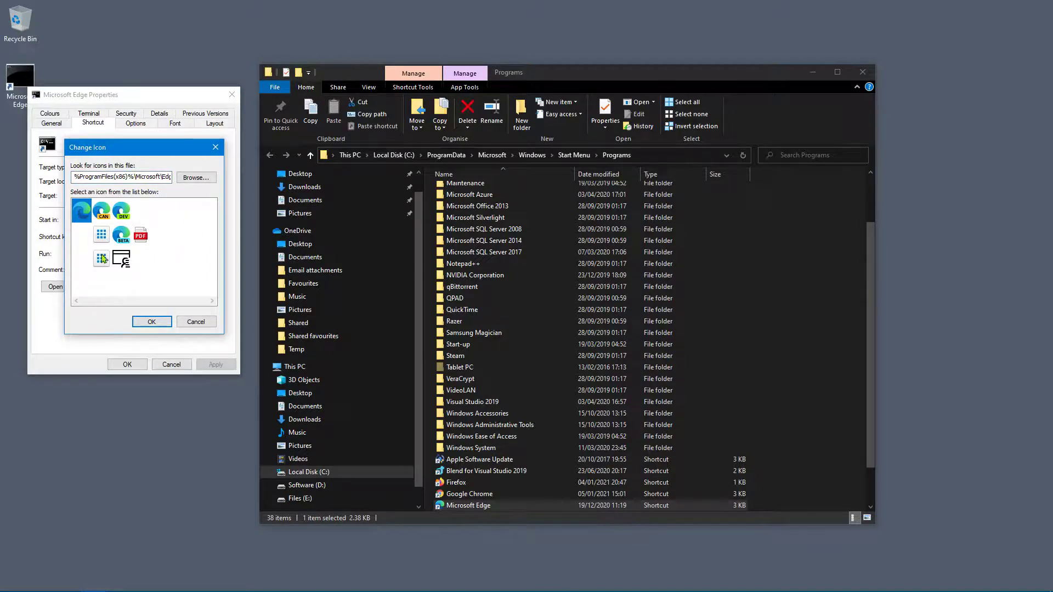
left_click(143, 320)
left_click(137, 365)
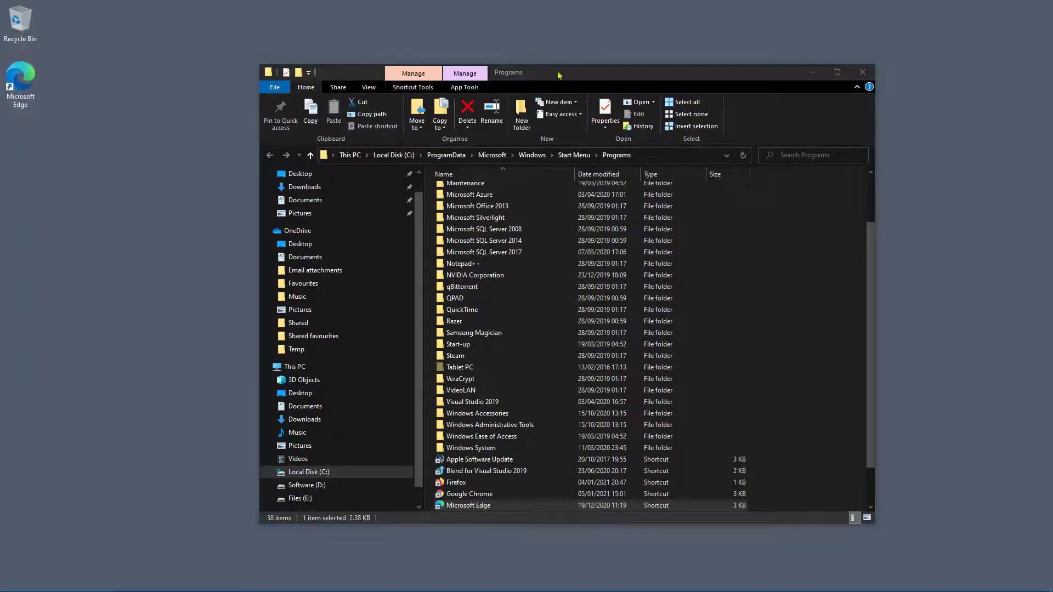
- Test the desktop shortcut, confirming it opens an InPrivate Edge window, then close that window
left_click_drag(562, 77, 684, 79)
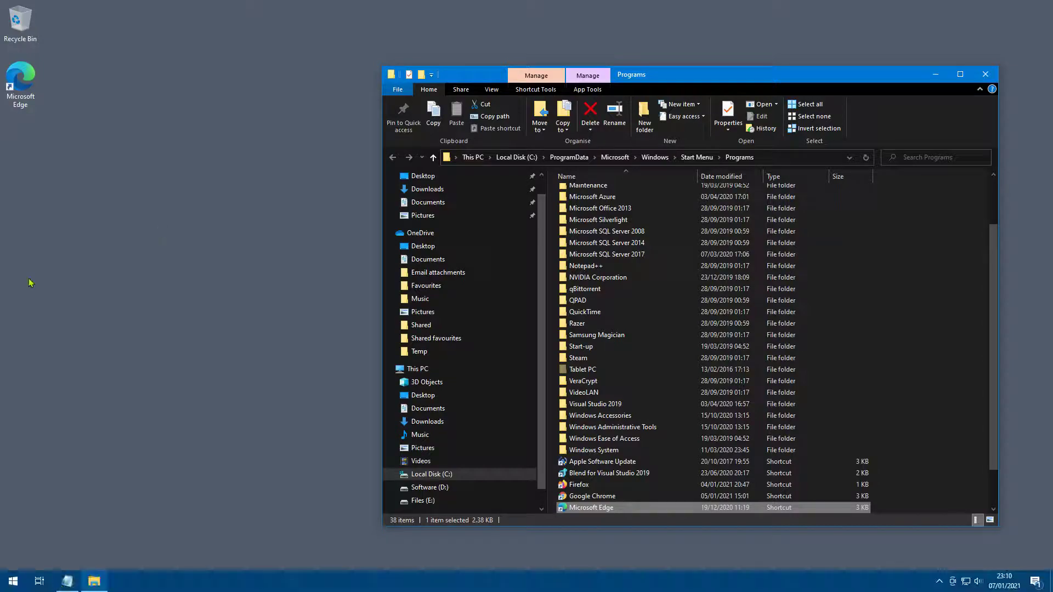
double_click(32, 99)
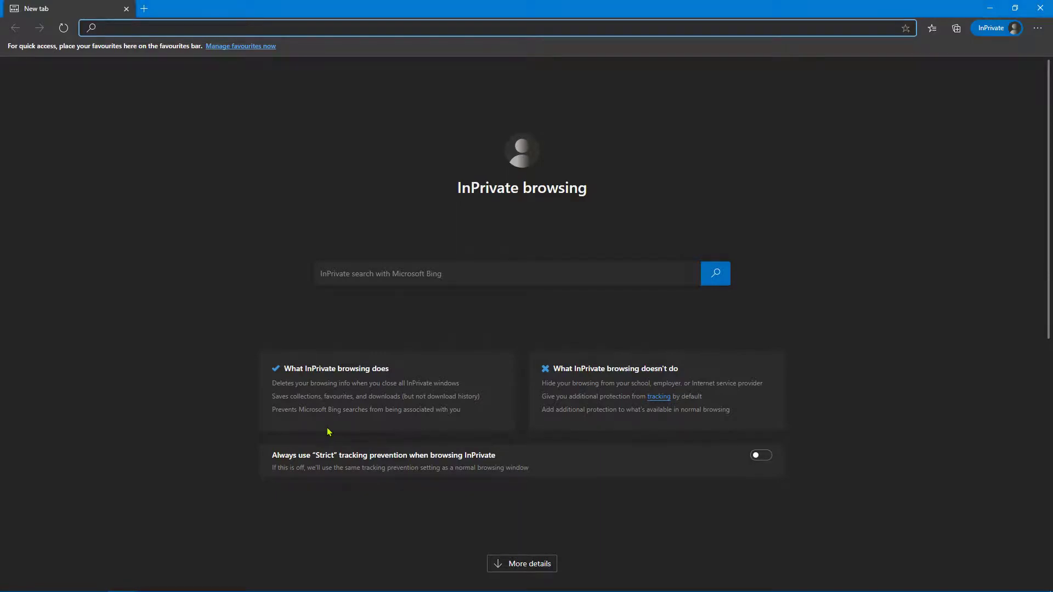
scroll(329, 433, "down", 3)
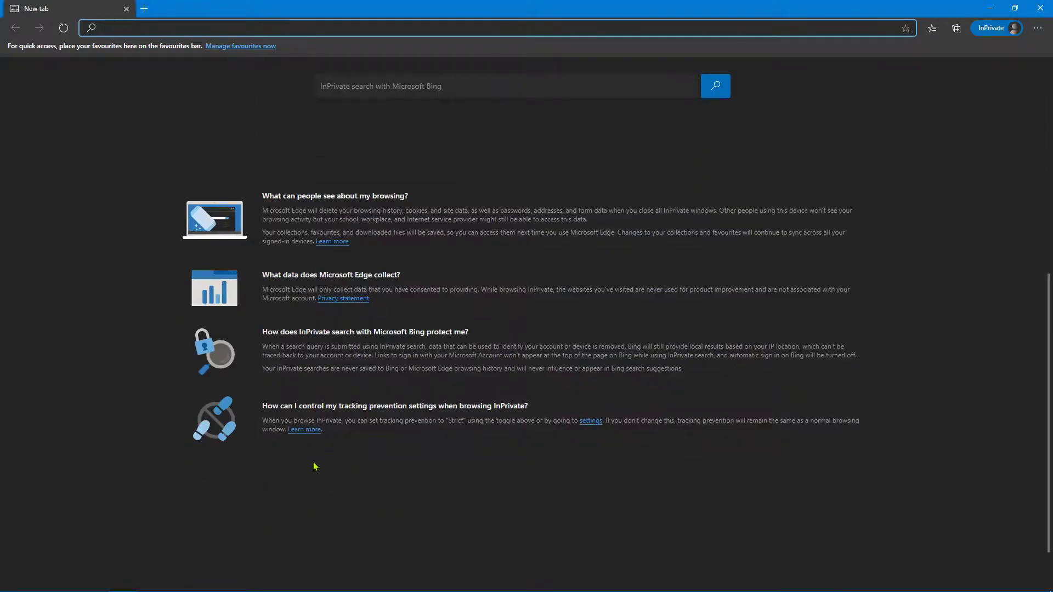
scroll(314, 467, "up", 3)
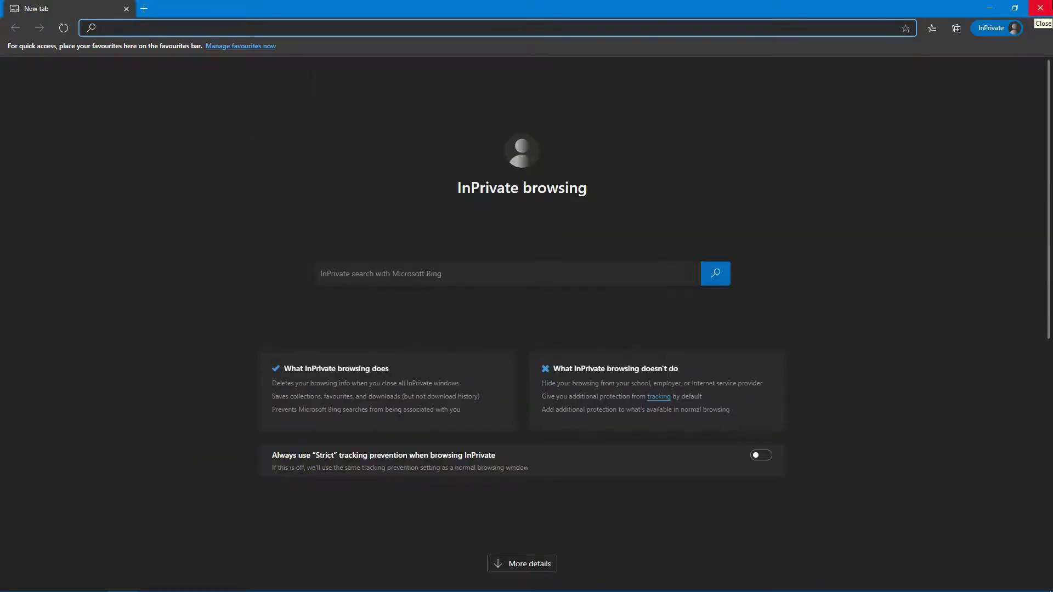
left_click(1041, 8)
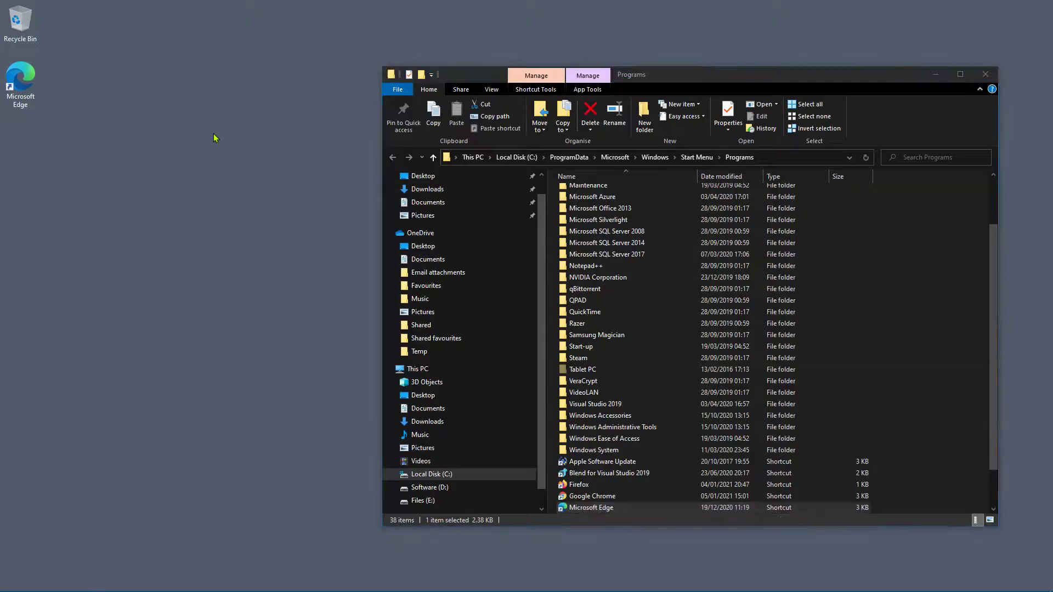
- Open Microsoft Edge from Start and search 'bing' to reach the Bing homepage
left_click(936, 74)
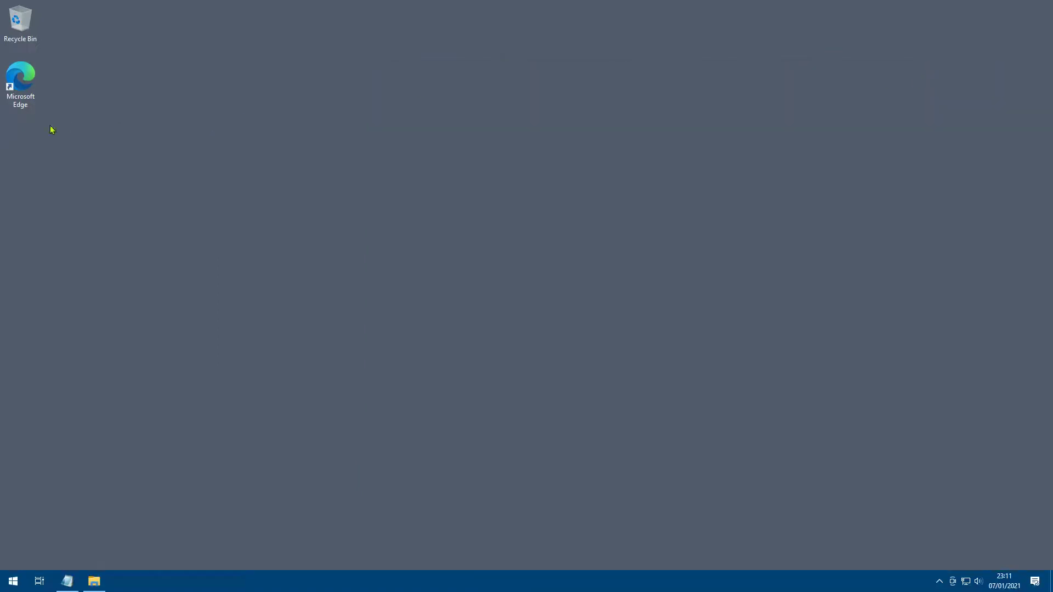
double_click(16, 82)
left_click(258, 173)
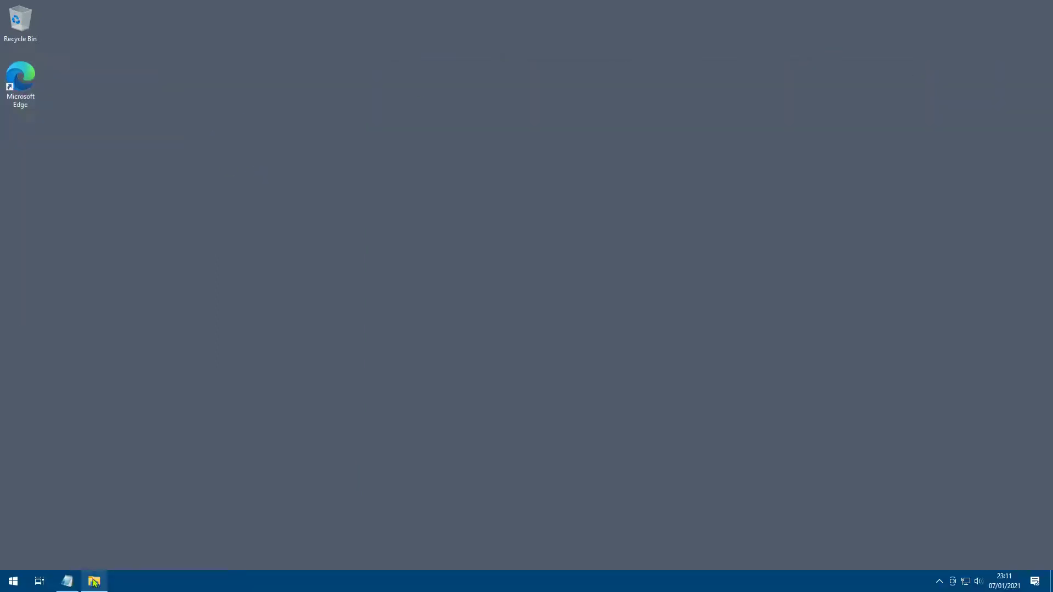
left_click(12, 580)
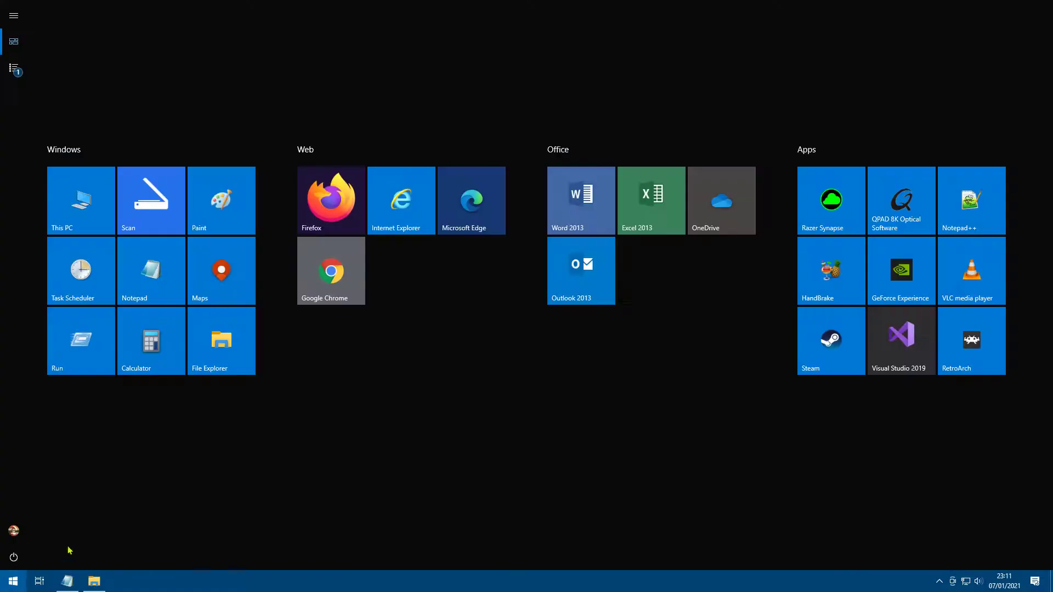
left_click(468, 221)
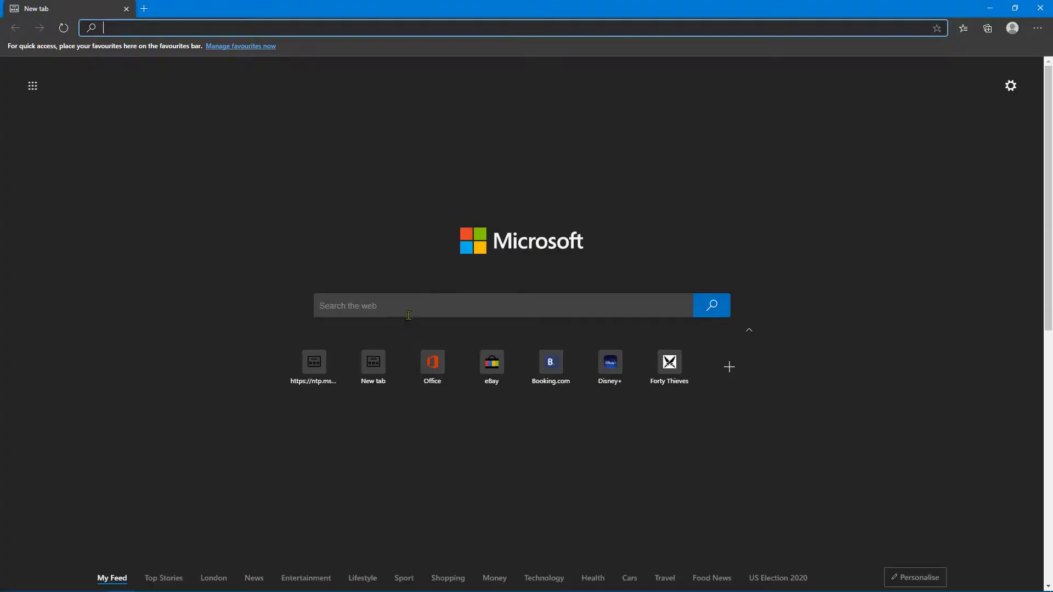
left_click(442, 301)
type("bing")
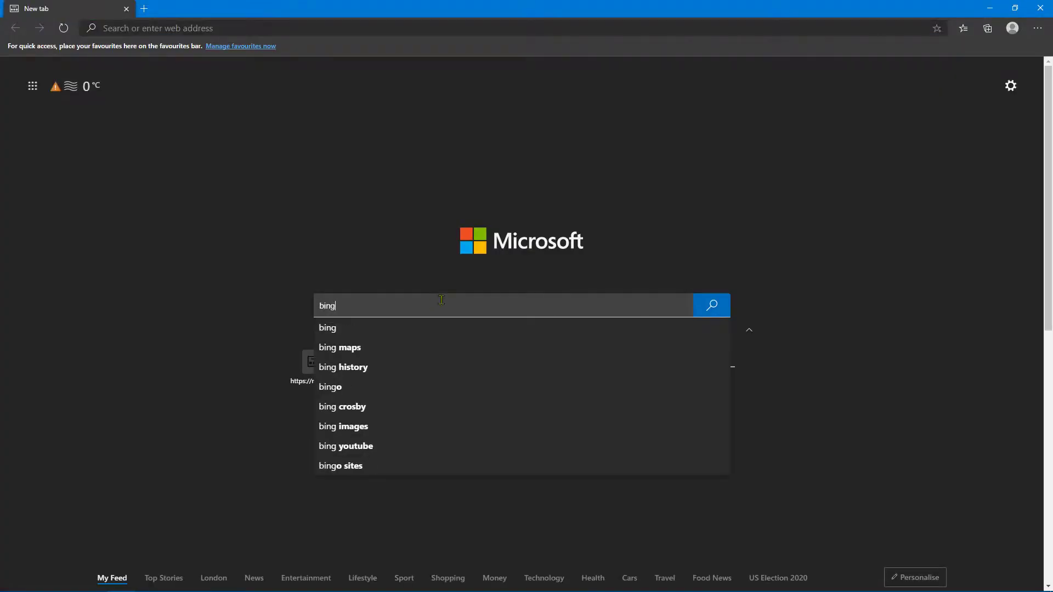
key("Return")
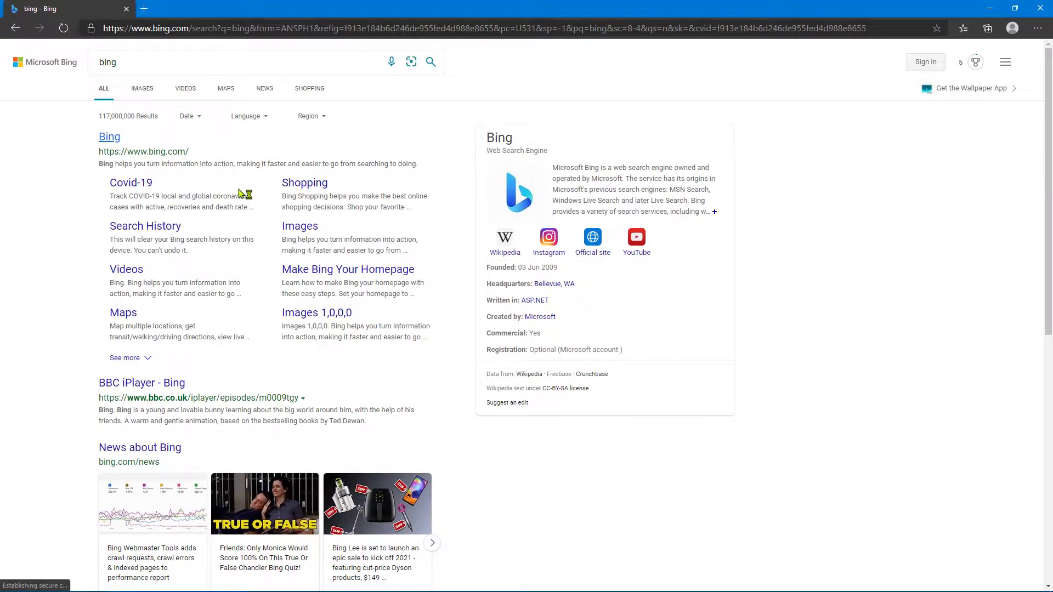
left_click(119, 136)
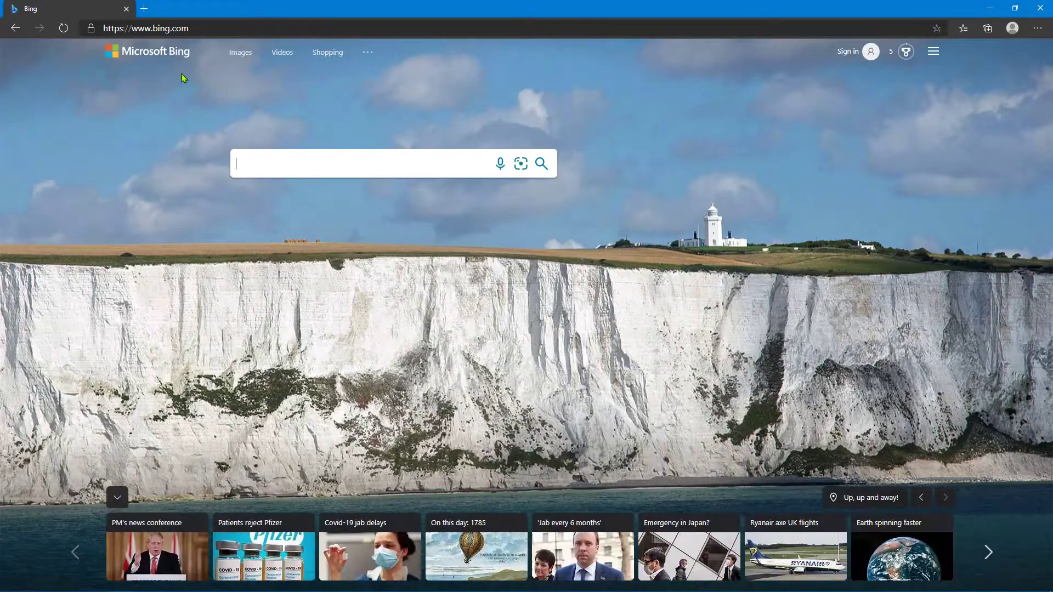
left_click(190, 29)
right_click(172, 34)
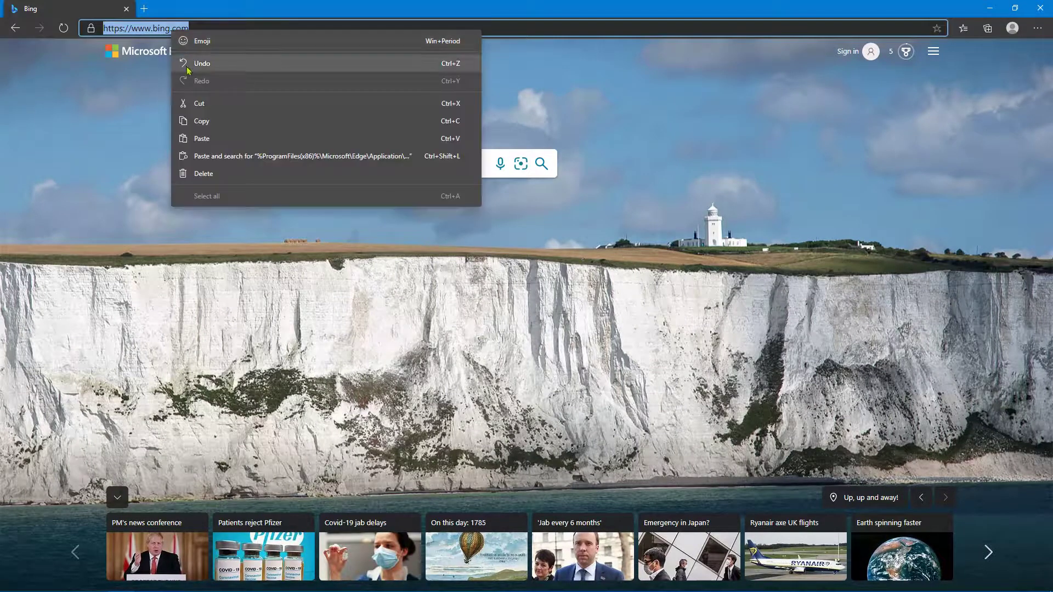
left_click(195, 127)
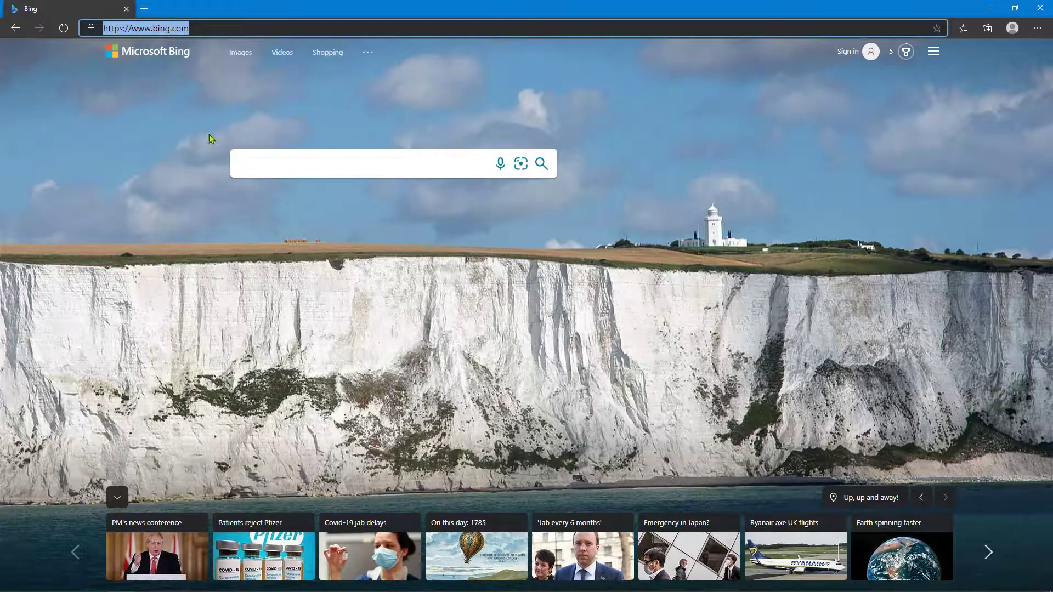
left_click(192, 329)
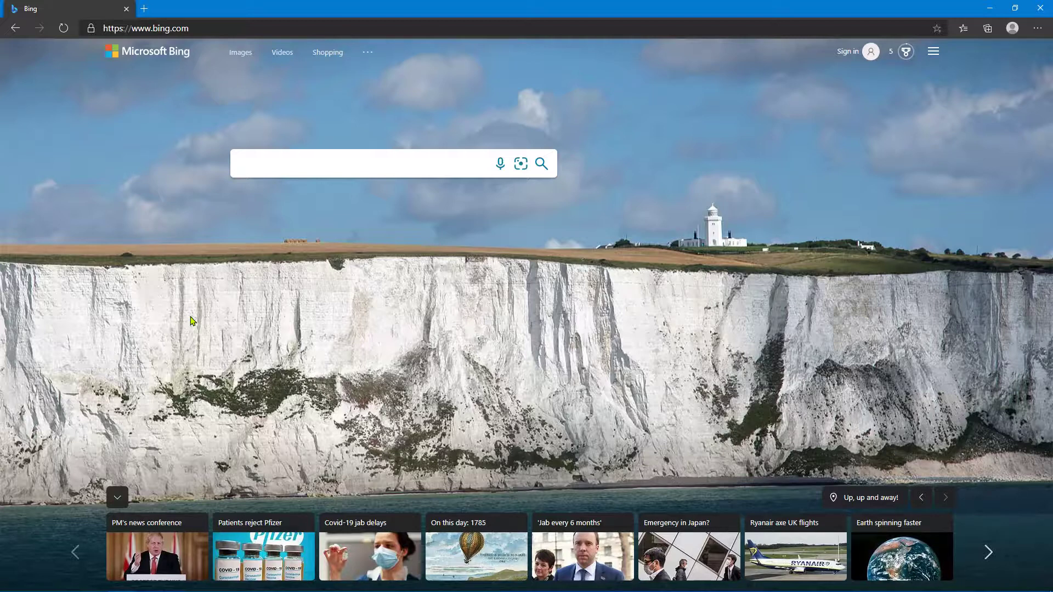
left_click(131, 27)
right_click(142, 27)
left_click(183, 117)
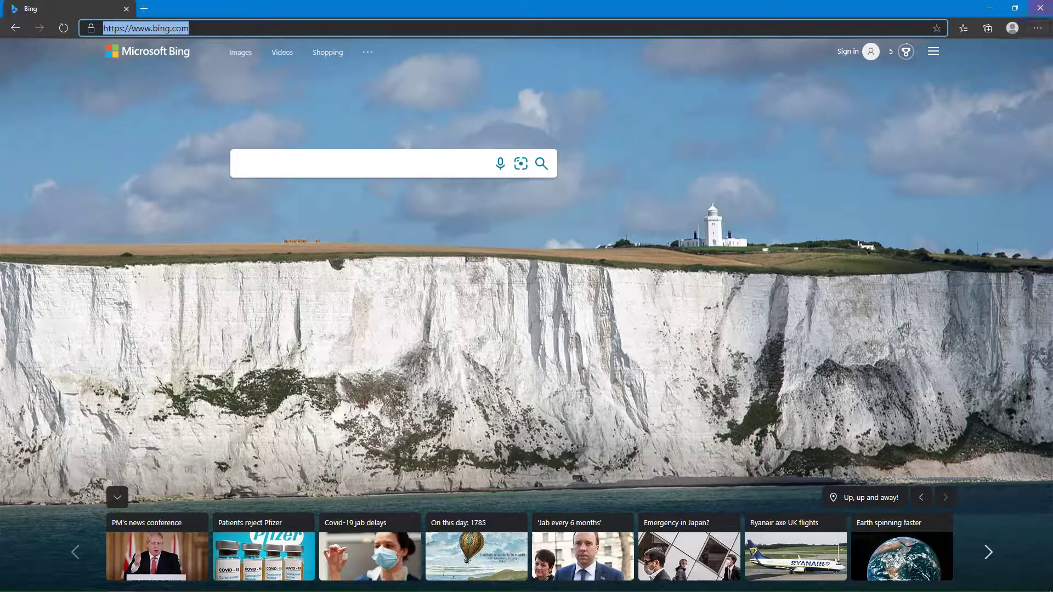
left_click(1041, 8)
right_click(22, 82)
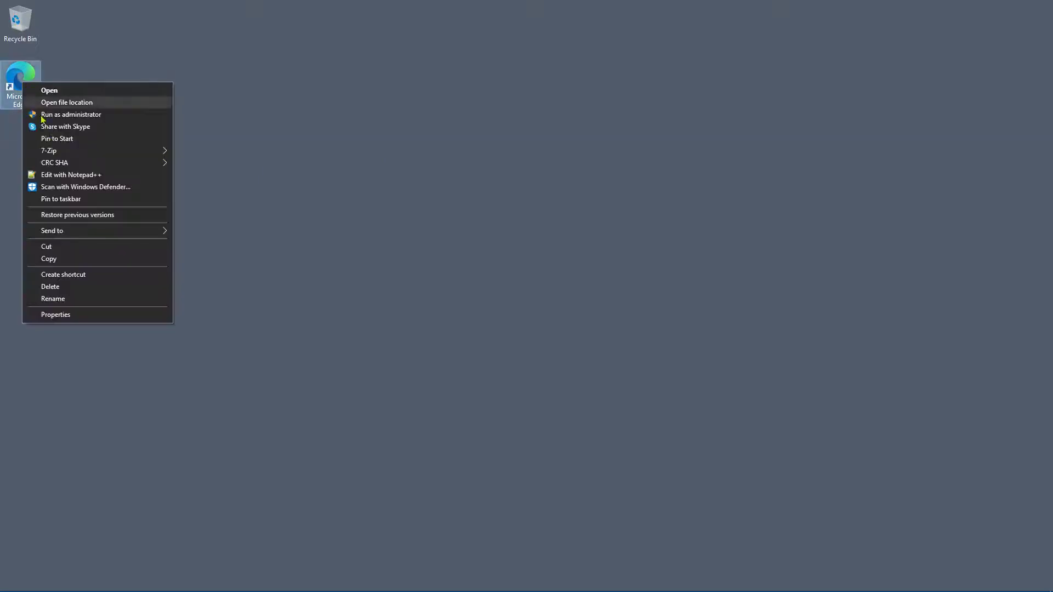
left_click(56, 315)
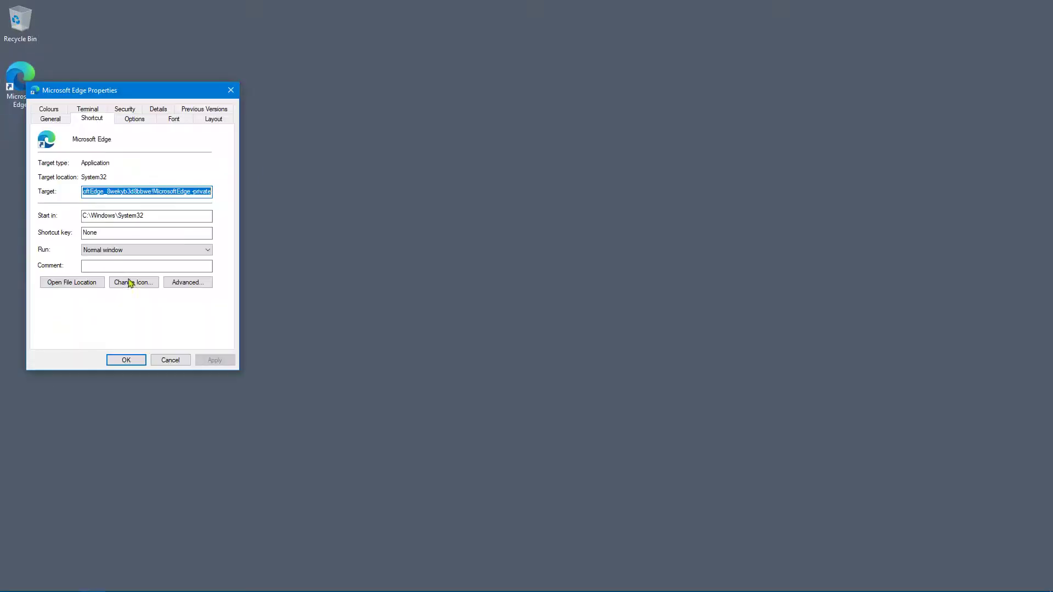
left_click(193, 191)
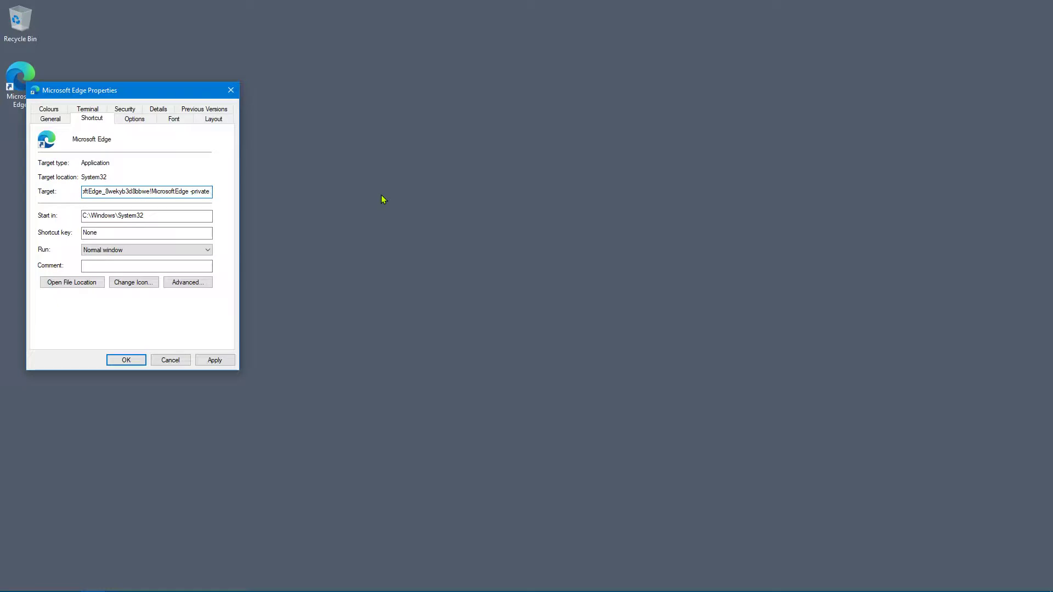
key("ctrl+v")
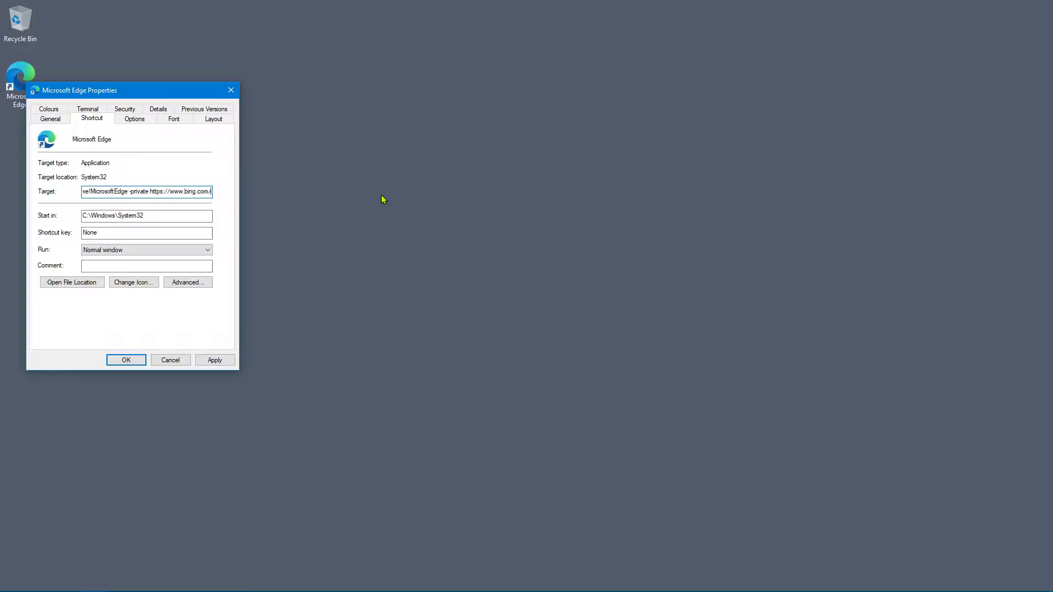
key("Return")
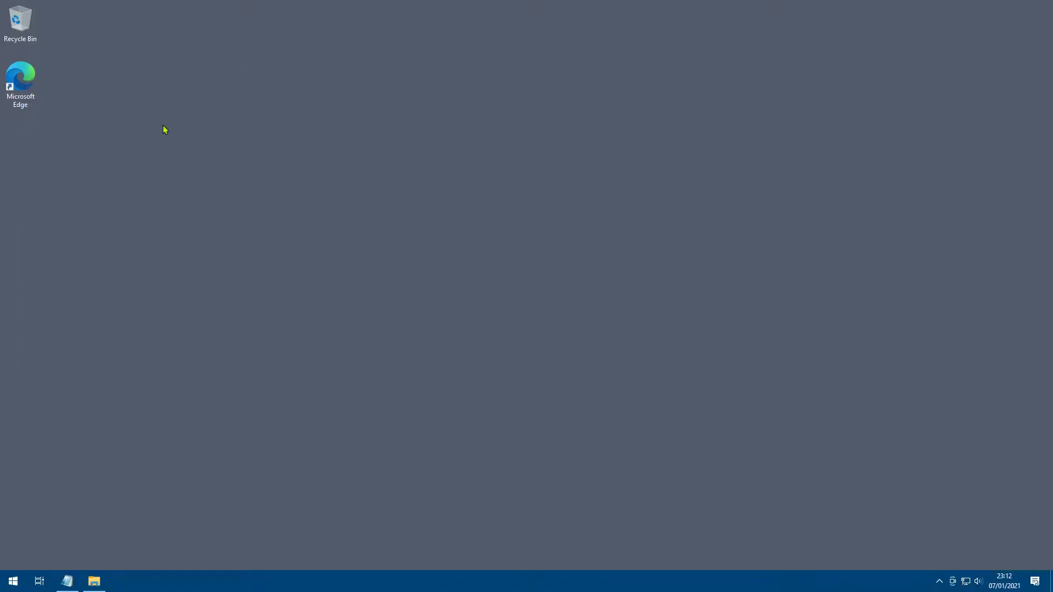
- Launch the modified shortcut, accept Bing's cookie notice in the InPrivate window, then close it
double_click(36, 104)
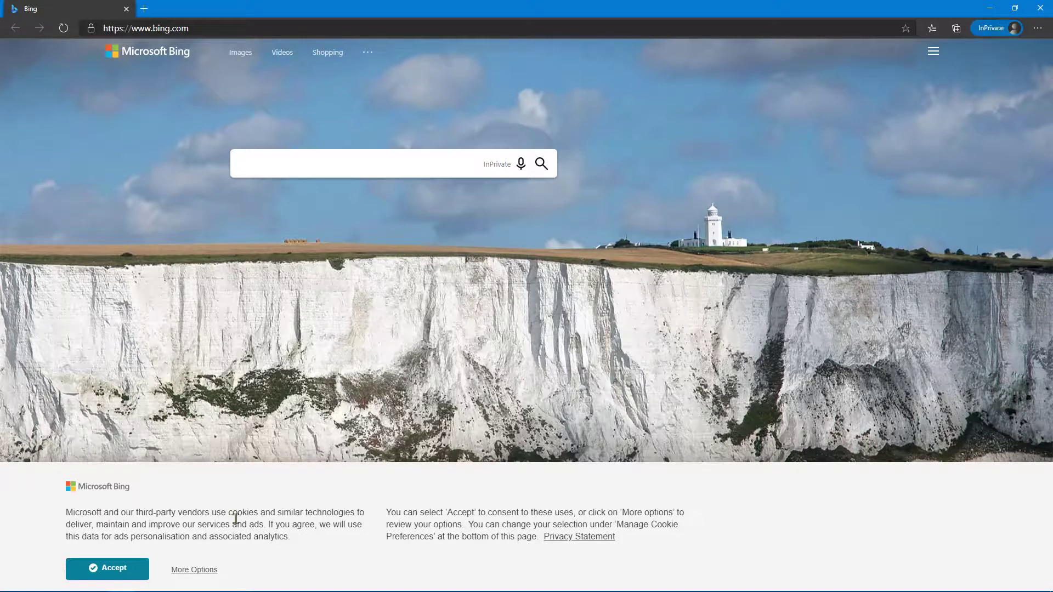
left_click(123, 569)
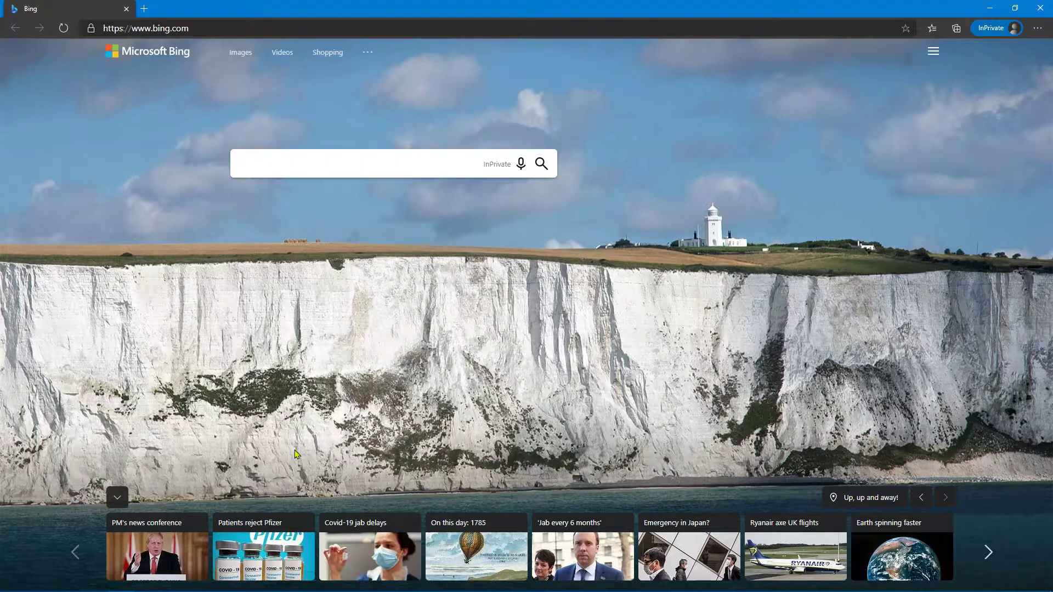
left_click(1041, 8)
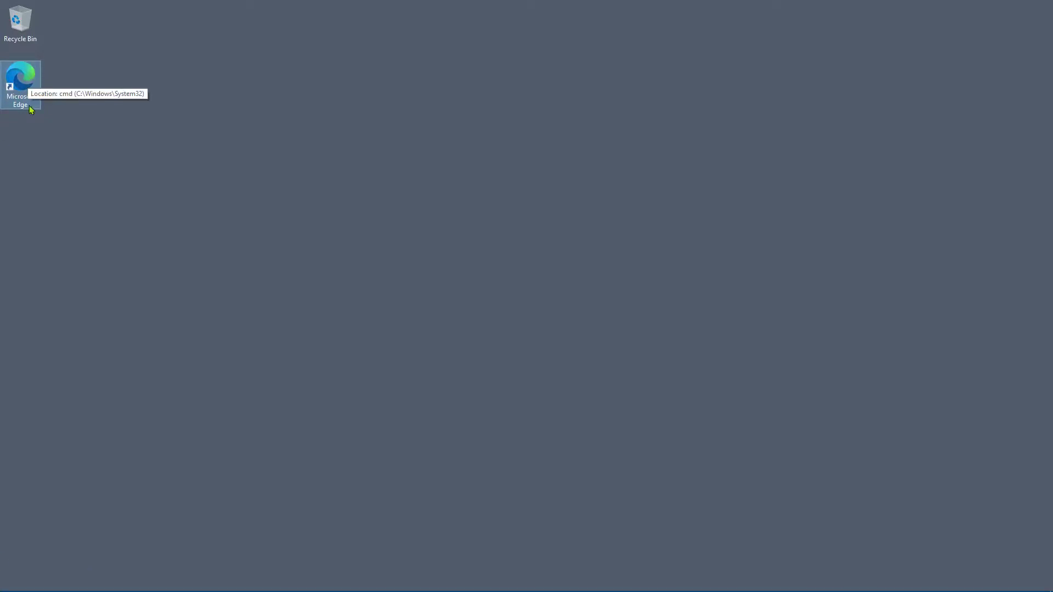
- Bring up the context menu of the Microsoft Edge desktop shortcut to begin renaming it
left_click(6, 581)
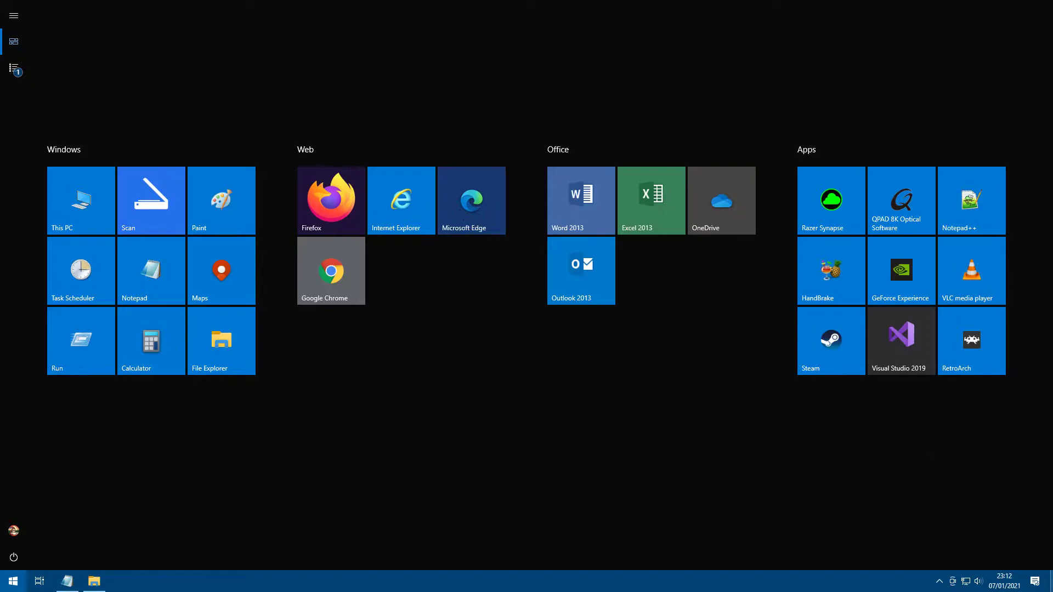
left_click(1051, 581)
right_click(26, 77)
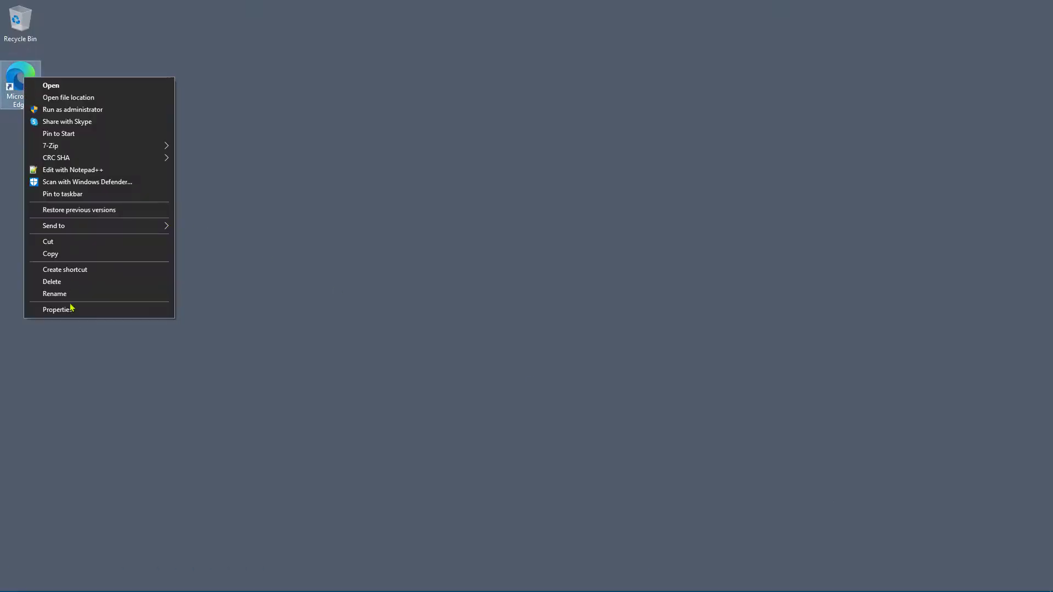